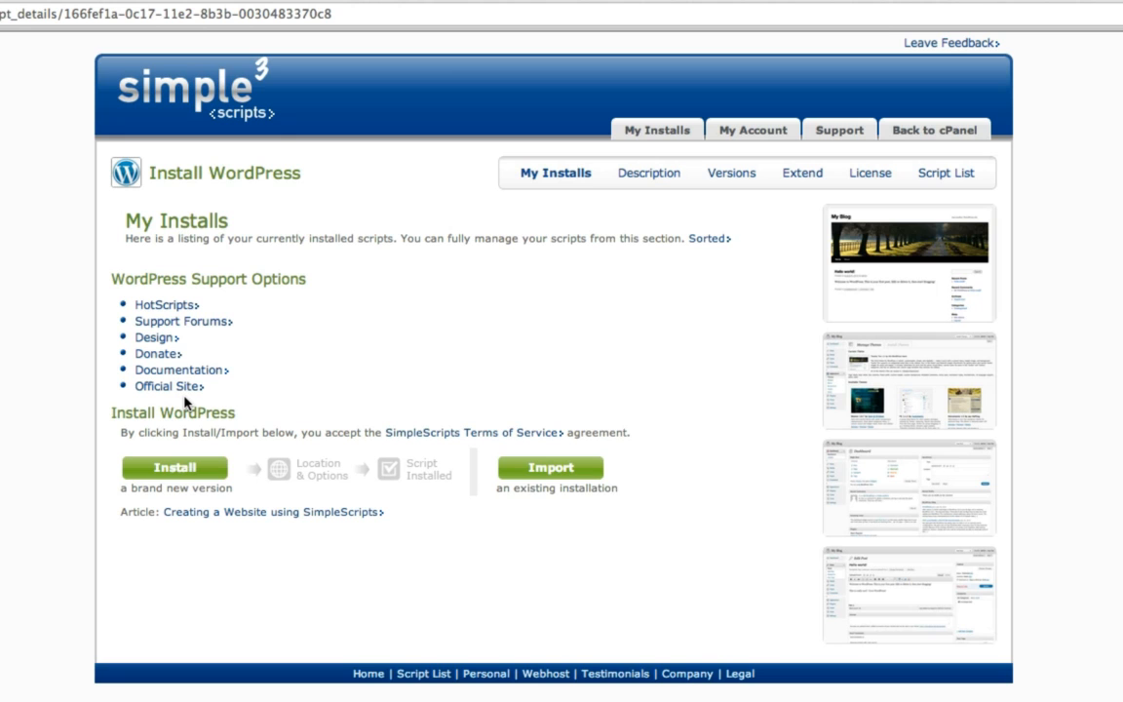
# Step: Start a new WordPress 3.4.2 installation from the SimpleScripts WordPress page
pyautogui.click(178, 472)
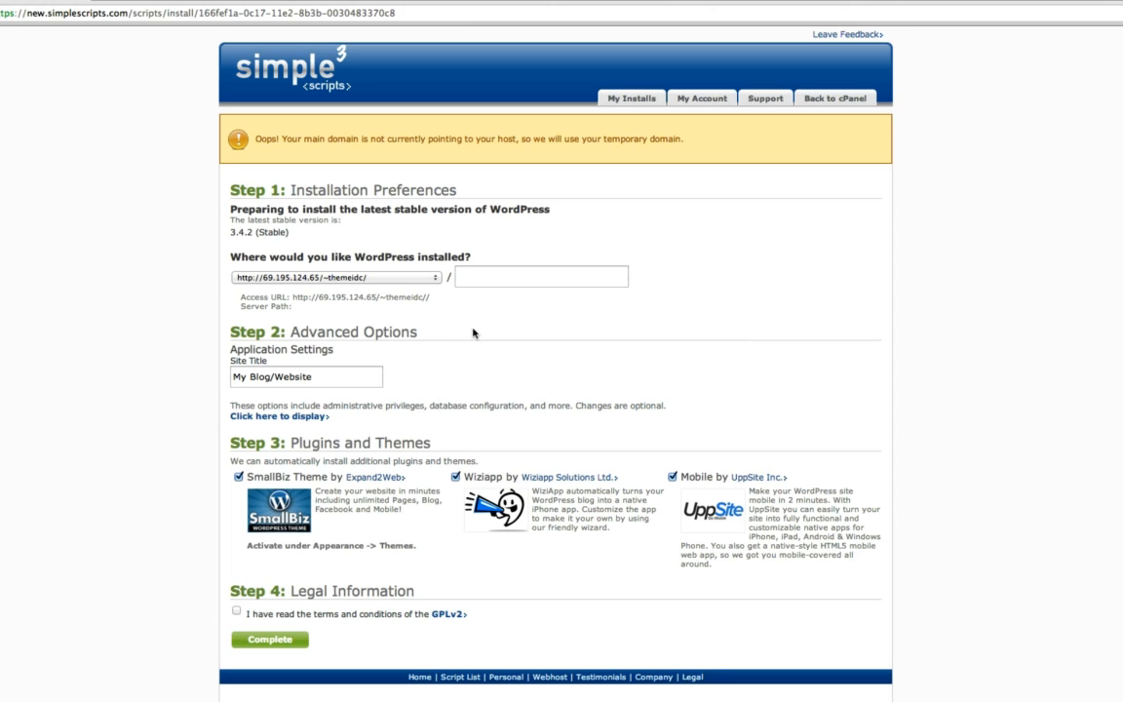
# Step: Clear the install path so WordPress 3.4.2 installs at the temporary domain's root
pyautogui.moveTo(230, 232); pyautogui.dragTo(252, 232)
pyautogui.click(333, 244)
pyautogui.click(469, 280)
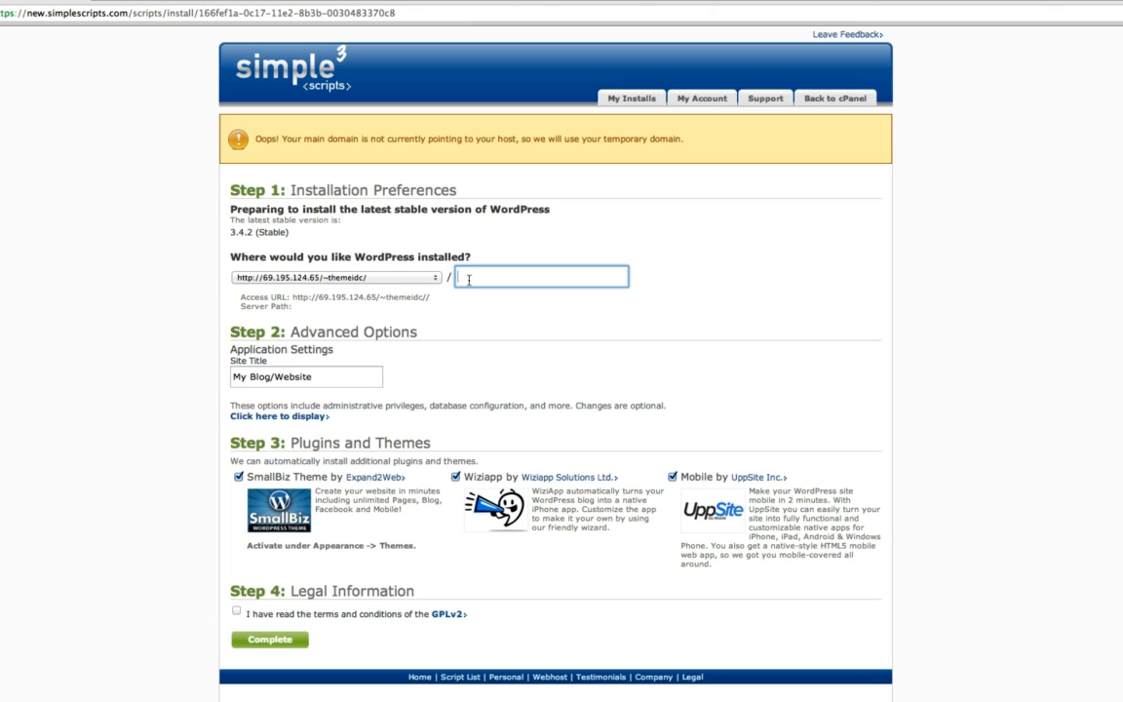
pyautogui.write('blog')
pyautogui.press('BackSpace')
pyautogui.press('BackSpace')
pyautogui.press('BackSpace')
pyautogui.press('BackSpace')
pyautogui.write('wordpres')
pyautogui.press('BackSpace')
pyautogui.press('BackSpace')
pyautogui.press('BackSpace')
pyautogui.press('BackSpace')
pyautogui.press('BackSpace')
pyautogui.press('BackSpace')
pyautogui.press('BackSpace')
pyautogui.press('BackSpace')
# Step: Replace the default site title with 'Theme ID'
pyautogui.moveTo(332, 377); pyautogui.dragTo(211, 369)
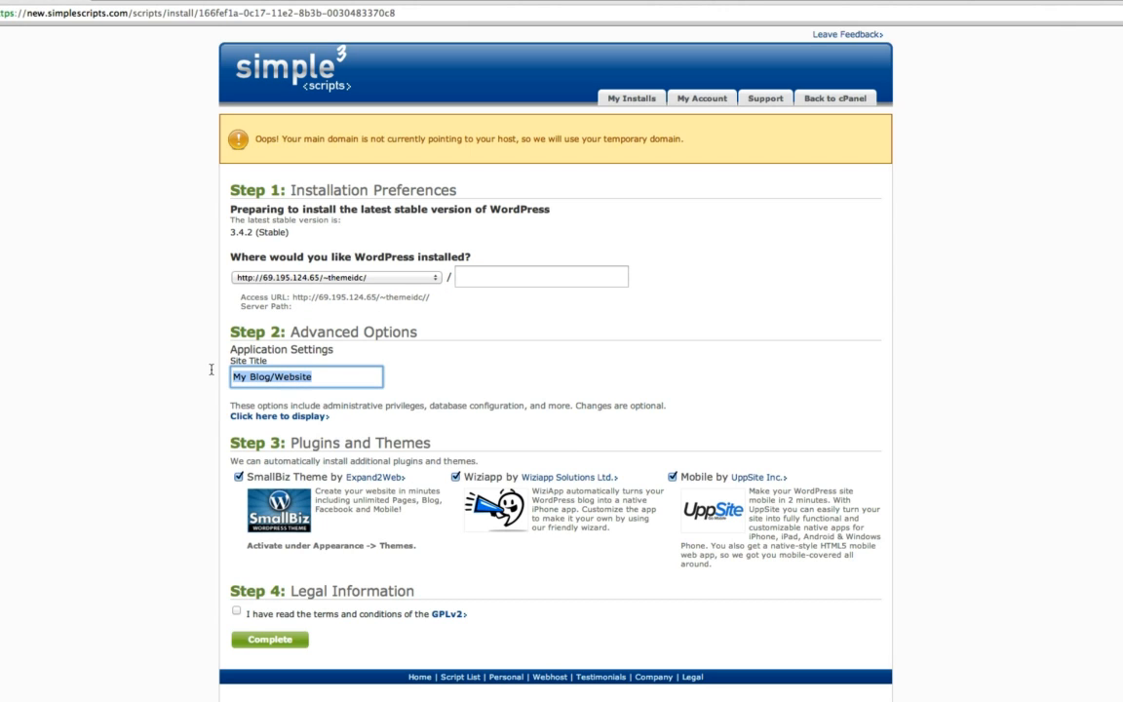
pyautogui.write('MY rants')
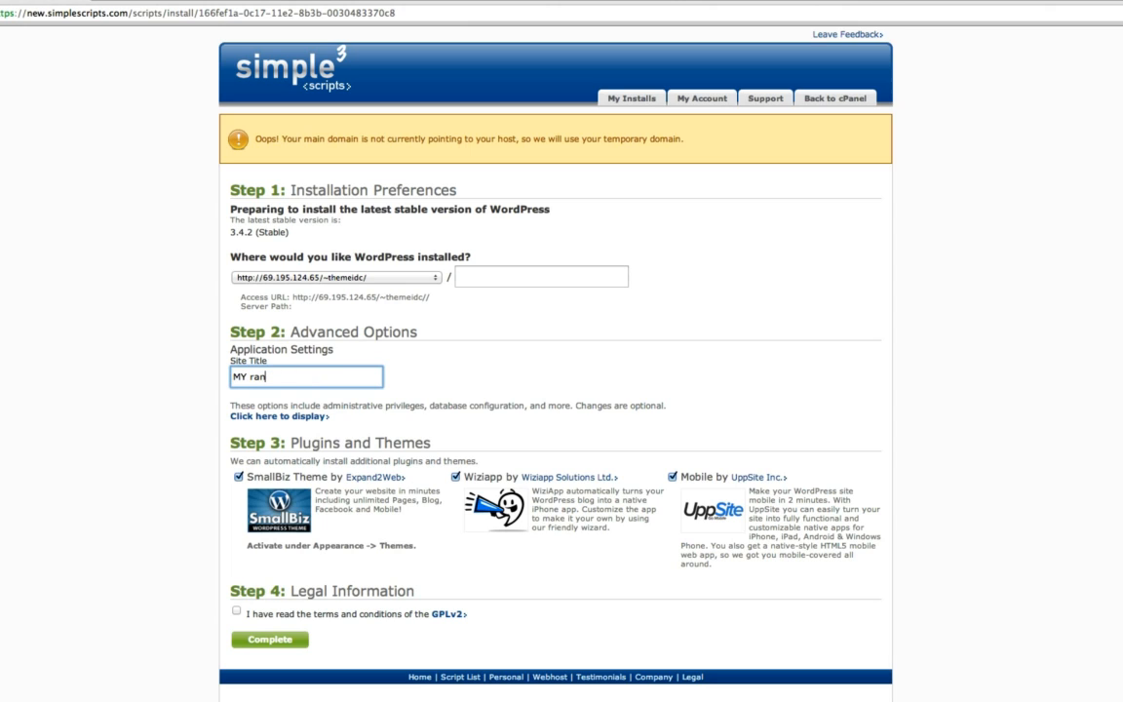
pyautogui.press('BackSpace')
pyautogui.press('BackSpace')
pyautogui.press('BackSpace')
pyautogui.press('BackSpace')
pyautogui.press('BackSpace')
pyautogui.press('BackSpace')
pyautogui.press('BackSpace')
pyautogui.press('BackSpace')
pyautogui.write('My Cool wordpress site')
pyautogui.press('BackSpace')
pyautogui.press('BackSpace')
pyautogui.press('BackSpace')
pyautogui.press('BackSpace')
pyautogui.press('BackSpace')
pyautogui.press('BackSpace')
pyautogui.press('BackSpace')
pyautogui.press('BackSpace')
pyautogui.press('BackSpace')
pyautogui.press('BackSpace')
pyautogui.press('BackSpace')
pyautogui.press('BackSpace')
pyautogui.press('BackSpace')
pyautogui.press('BackSpace')
pyautogui.press('BackSpace')
pyautogui.press('BackSpace')
pyautogui.press('BackSpace')
pyautogui.press('BackSpace')
pyautogui.press('BackSpace')
pyautogui.press('BackSpace')
pyautogui.press('BackSpace')
pyautogui.press('BackSpace')
pyautogui.write('Theme ID')
# Step: Reveal the admin settings and enter a custom admin username and password
pyautogui.click(269, 417)
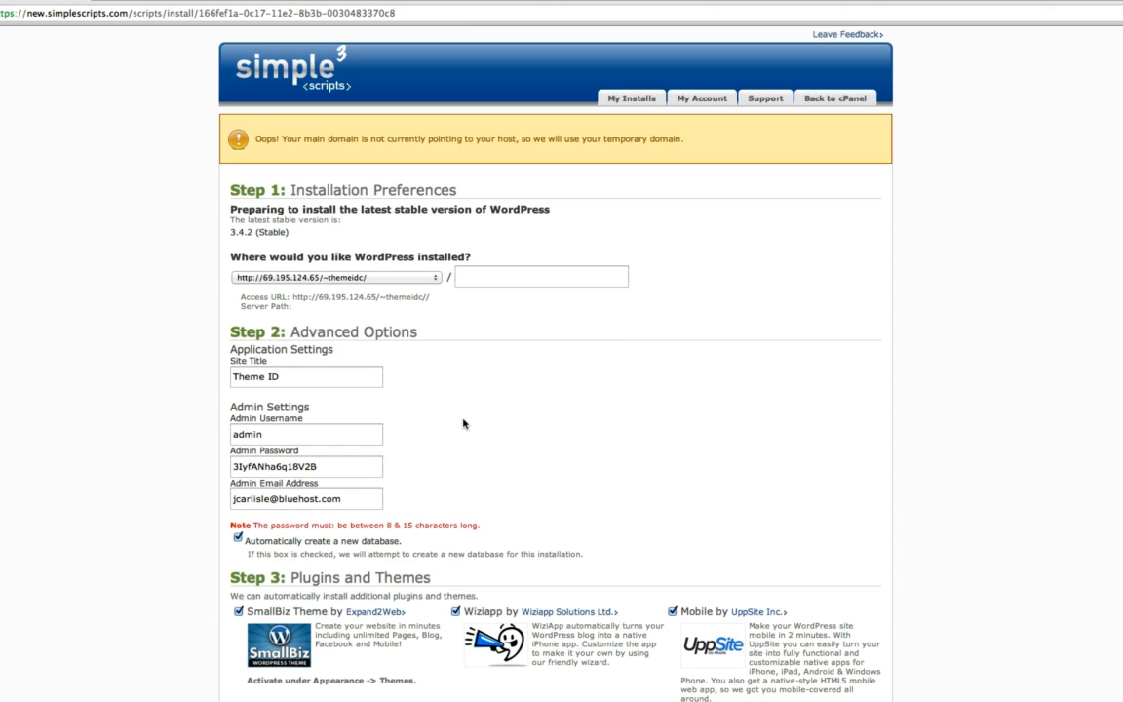
pyautogui.moveTo(371, 434); pyautogui.dragTo(203, 434)
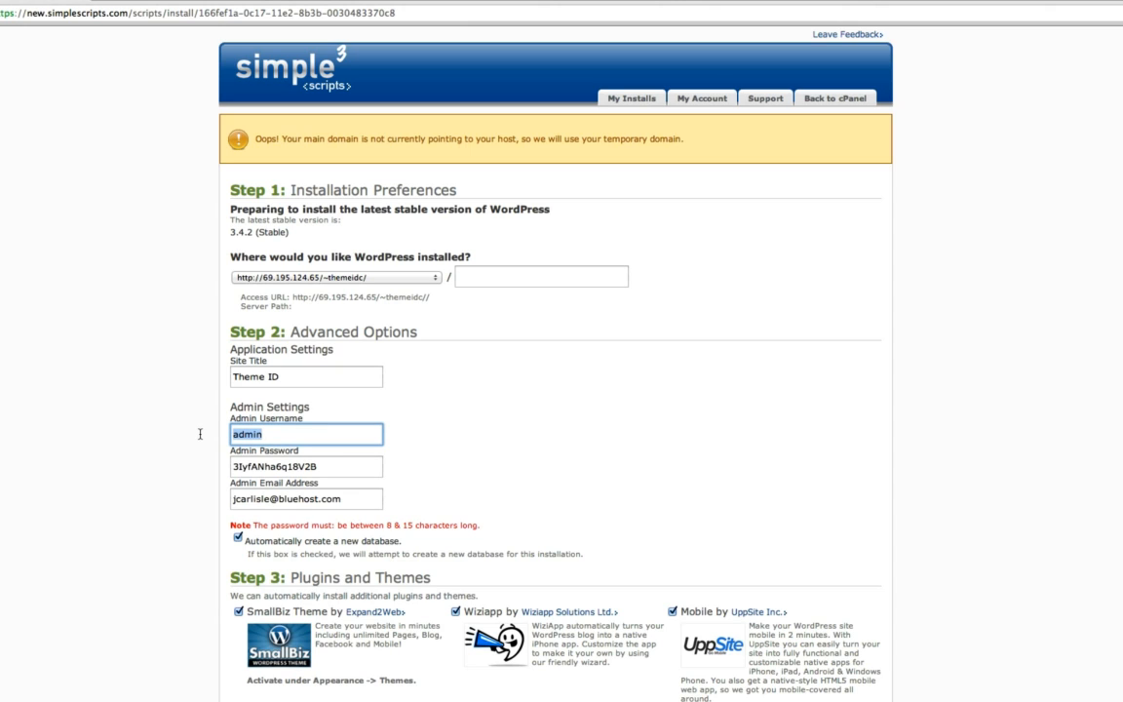
pyautogui.write('alex')
pyautogui.press('Tab')
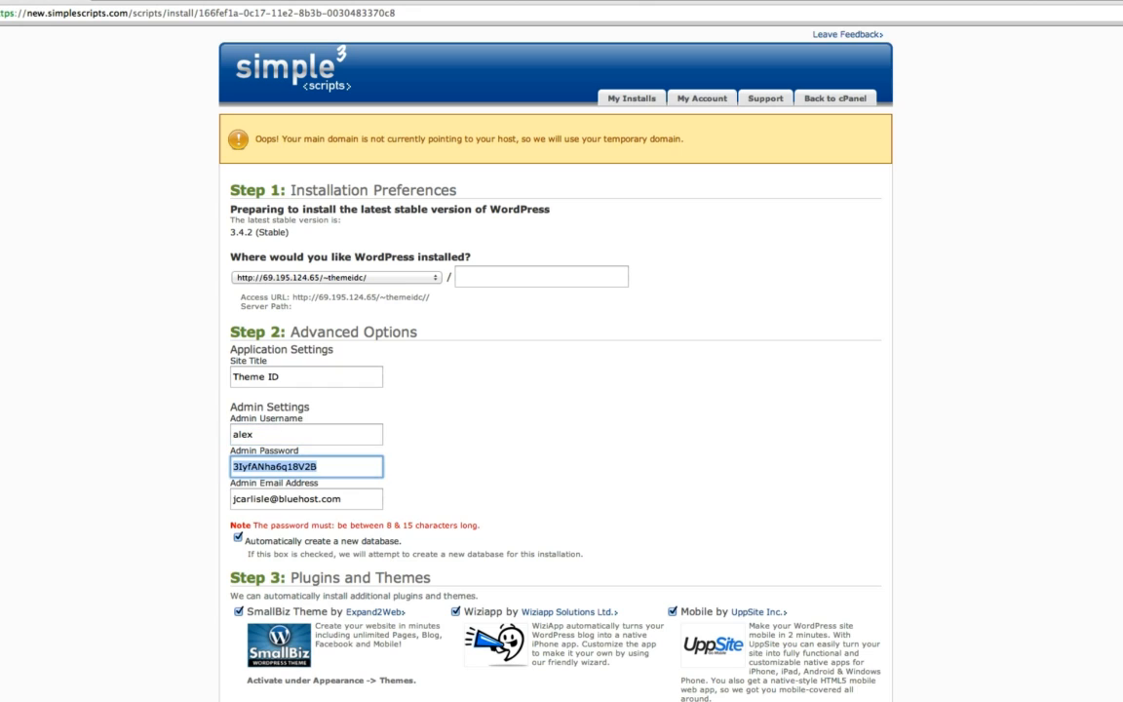
pyautogui.write('P@$$w0rd!')
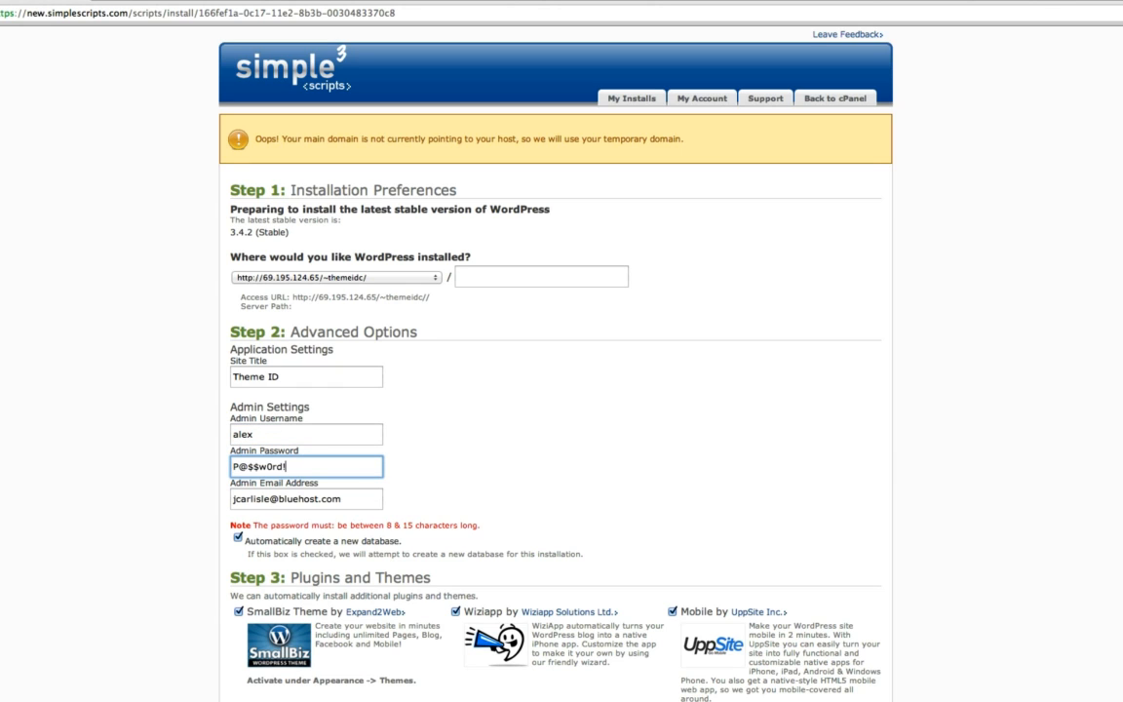
pyautogui.press('Tab')
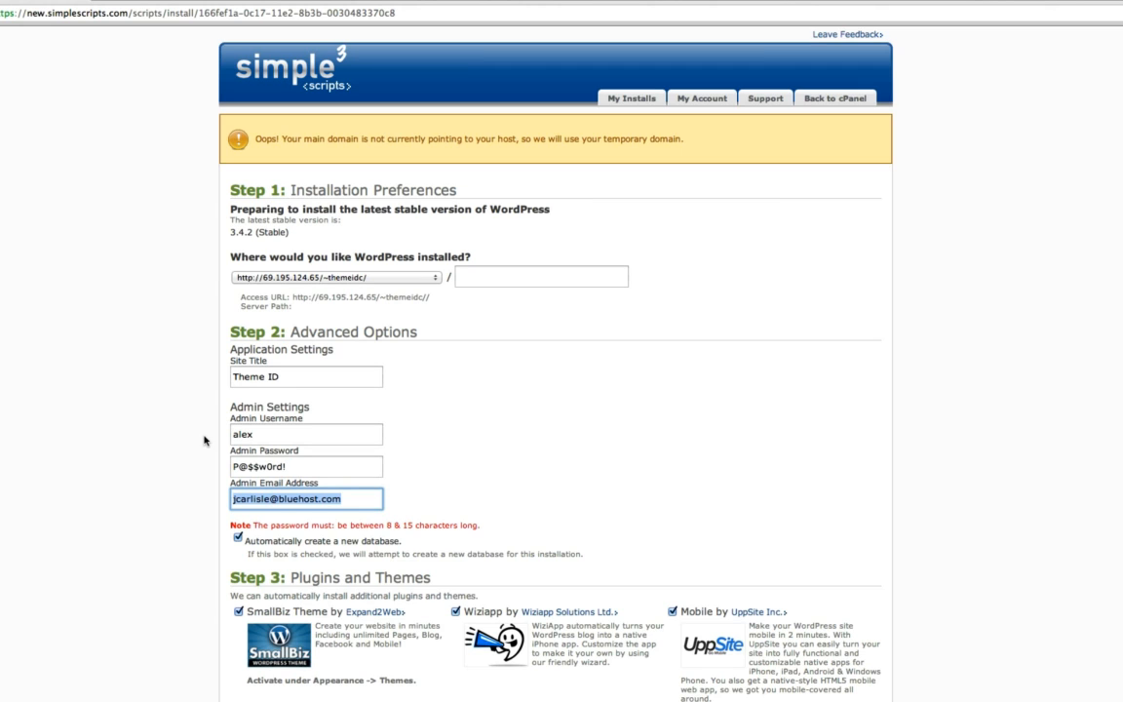
# Step: Leave automatic database creation enabled after toggling it off and back on
pyautogui.click(238, 538)
pyautogui.scroll(-5, 423, 540)
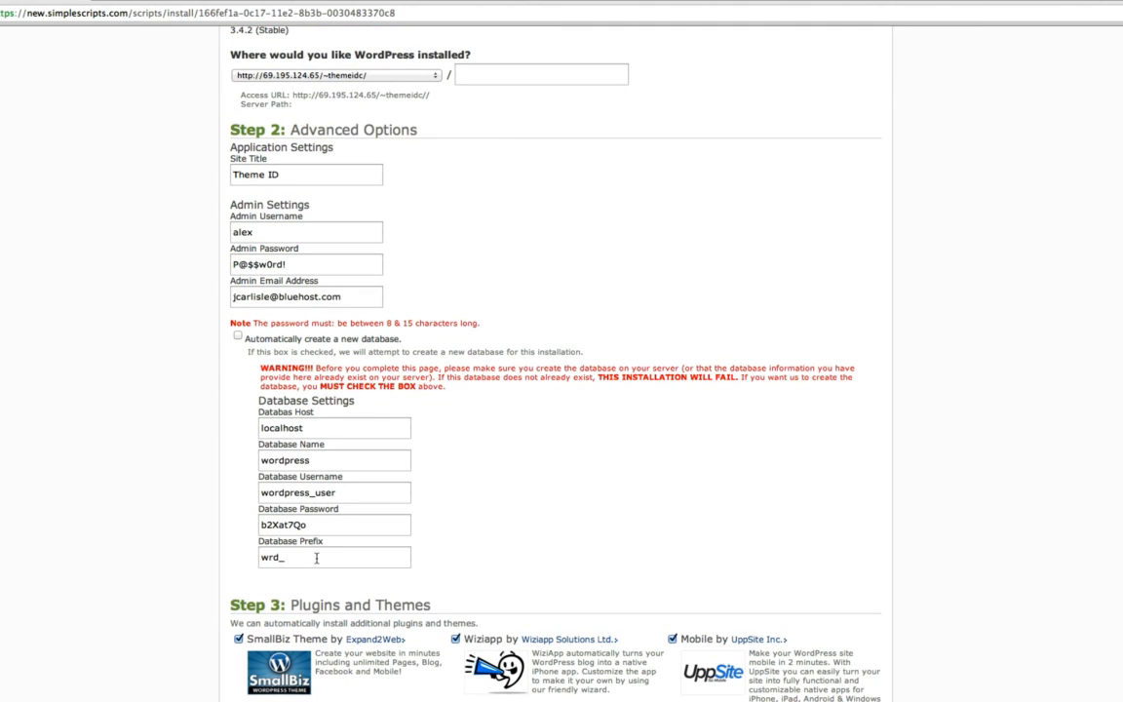
pyautogui.click(238, 336)
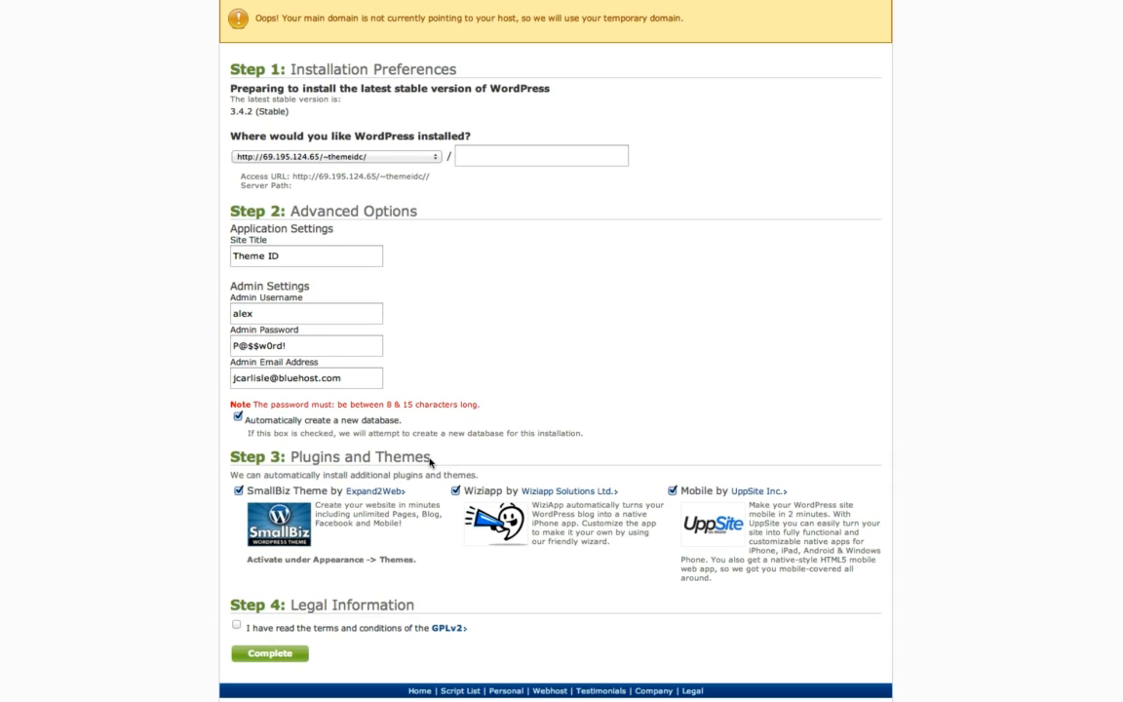
# Step: Skip the SmallBiz, Wiziapp and Mobile by UppSite add-ons and accept the GPLv2 terms
pyautogui.click(237, 490)
pyautogui.click(455, 491)
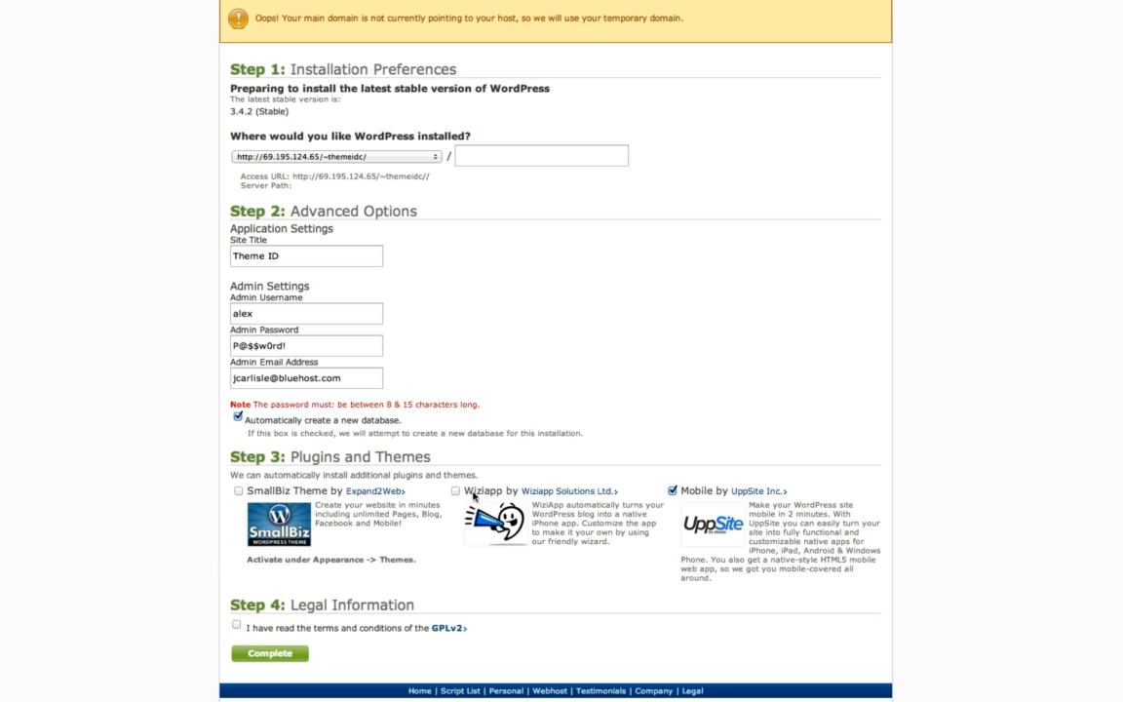
pyautogui.click(671, 491)
pyautogui.click(236, 624)
# Step: Complete the install, preview the live Theme ID site, then follow the Login URL
pyautogui.click(281, 658)
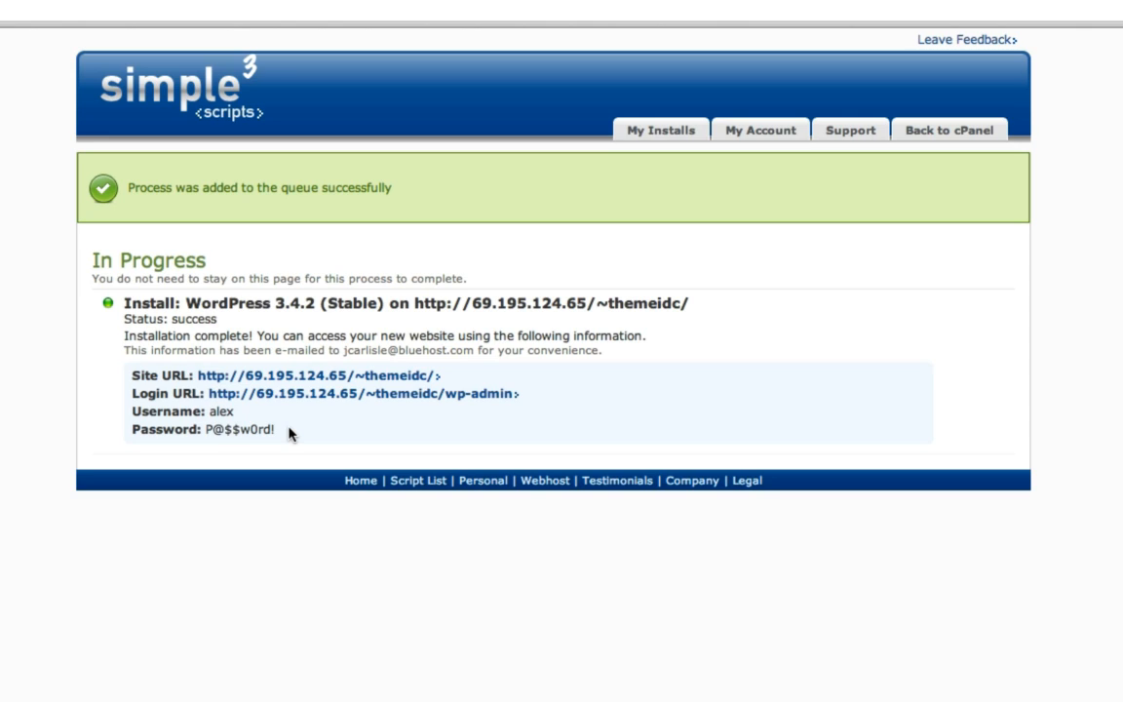
pyautogui.click(259, 376)
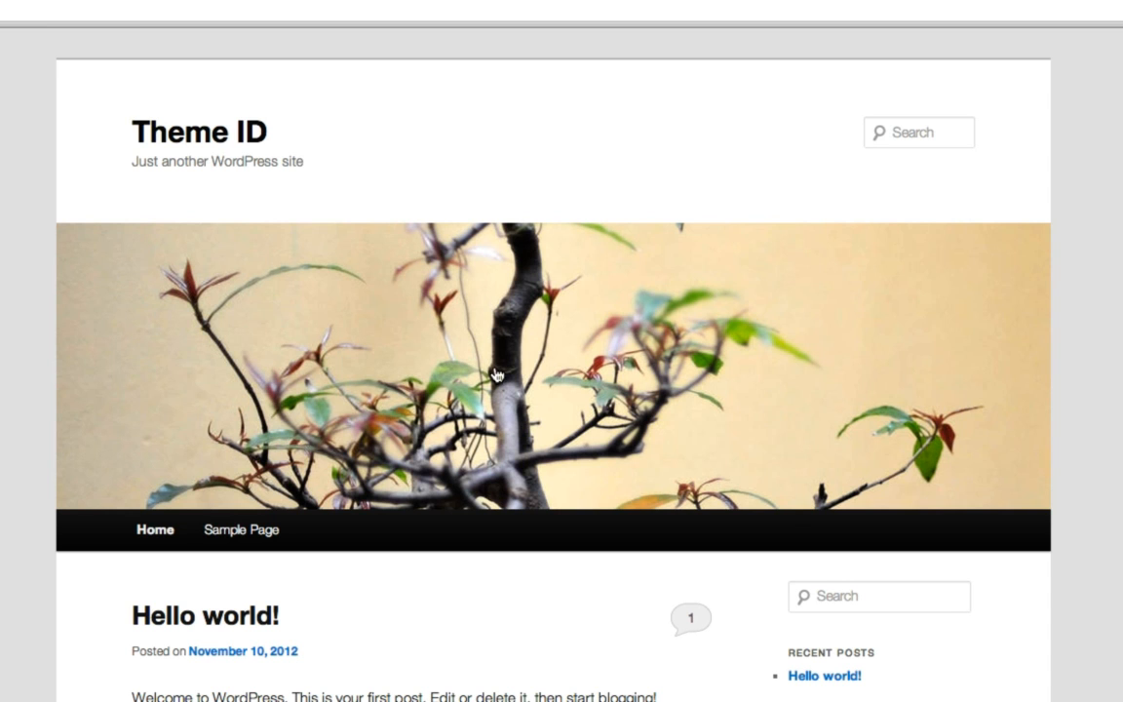
pyautogui.scroll(-1, 388, 331)
pyautogui.scroll(1, 400, 361)
pyautogui.click(70, 1)
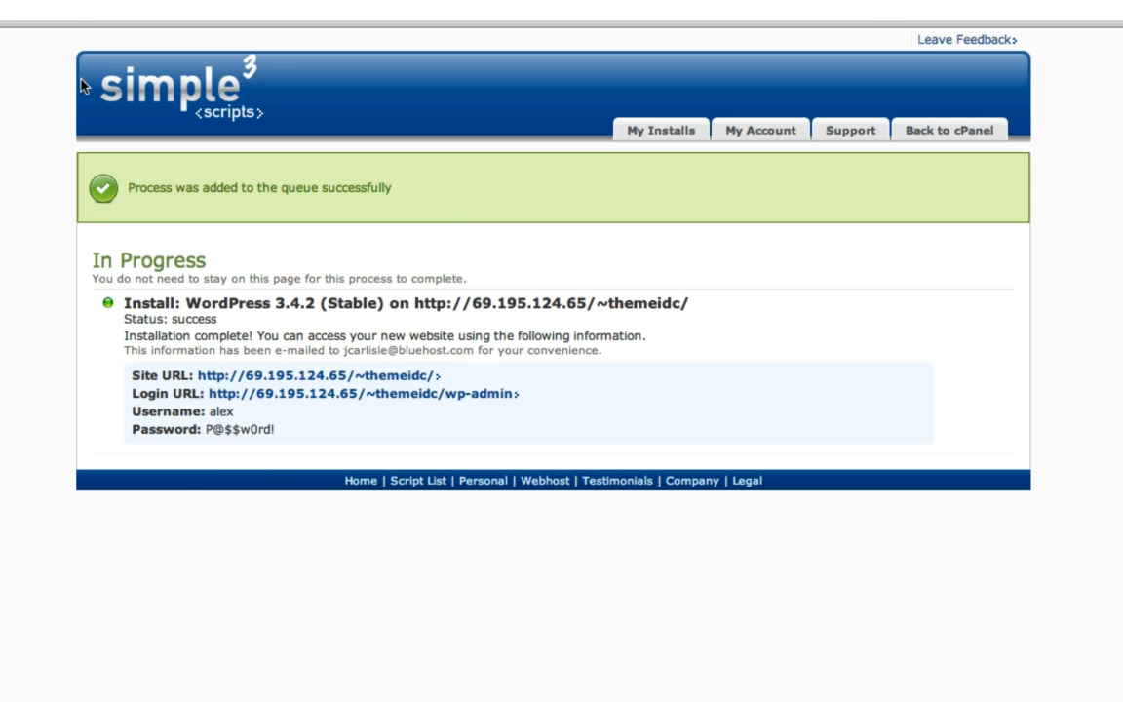
pyautogui.click(313, 394)
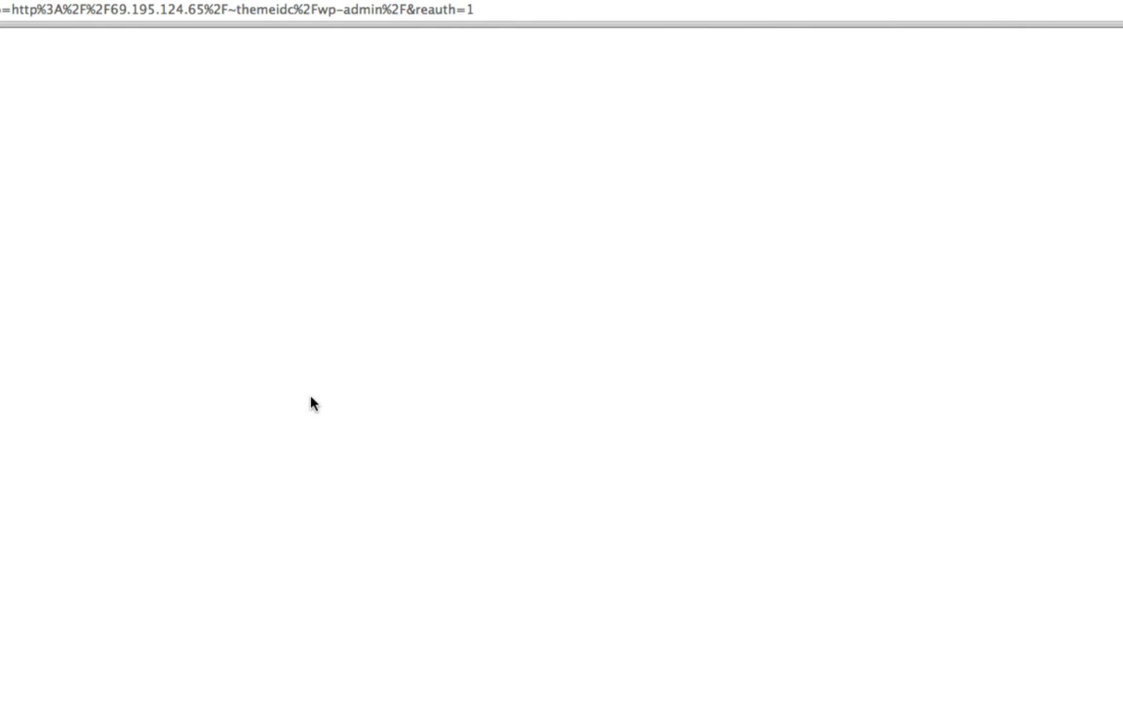
# Step: Log in to the Theme ID admin with the new admin username and password
pyautogui.click(492, 290)
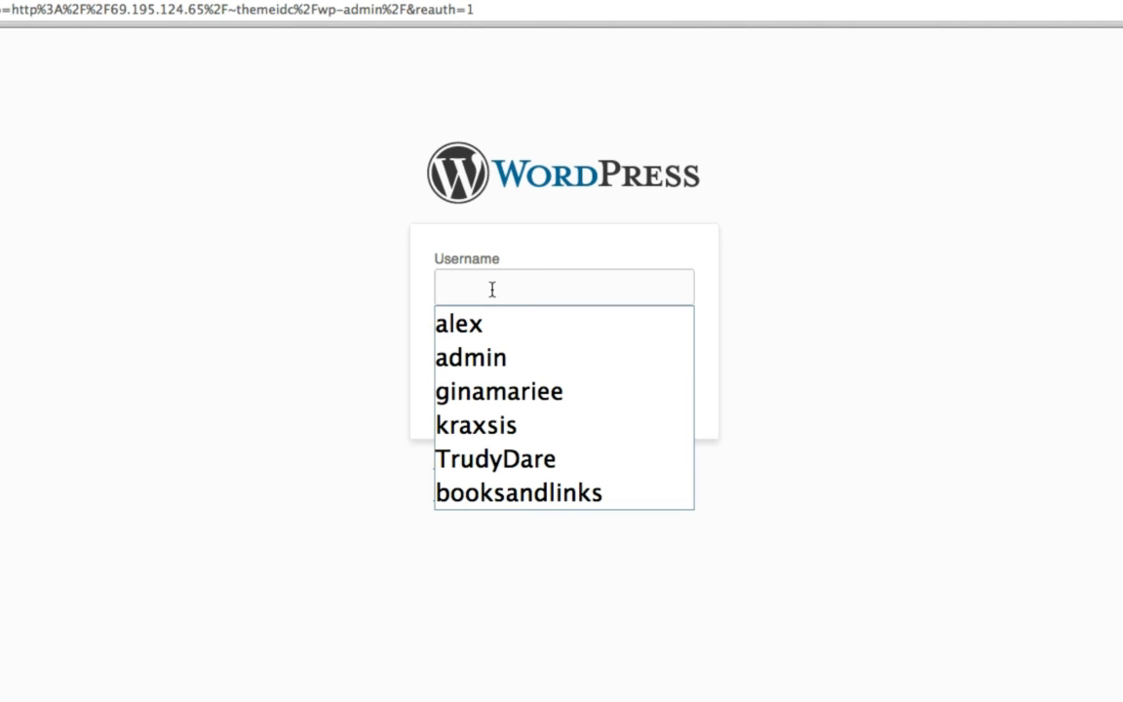
pyautogui.click(493, 289)
pyautogui.write('alex')
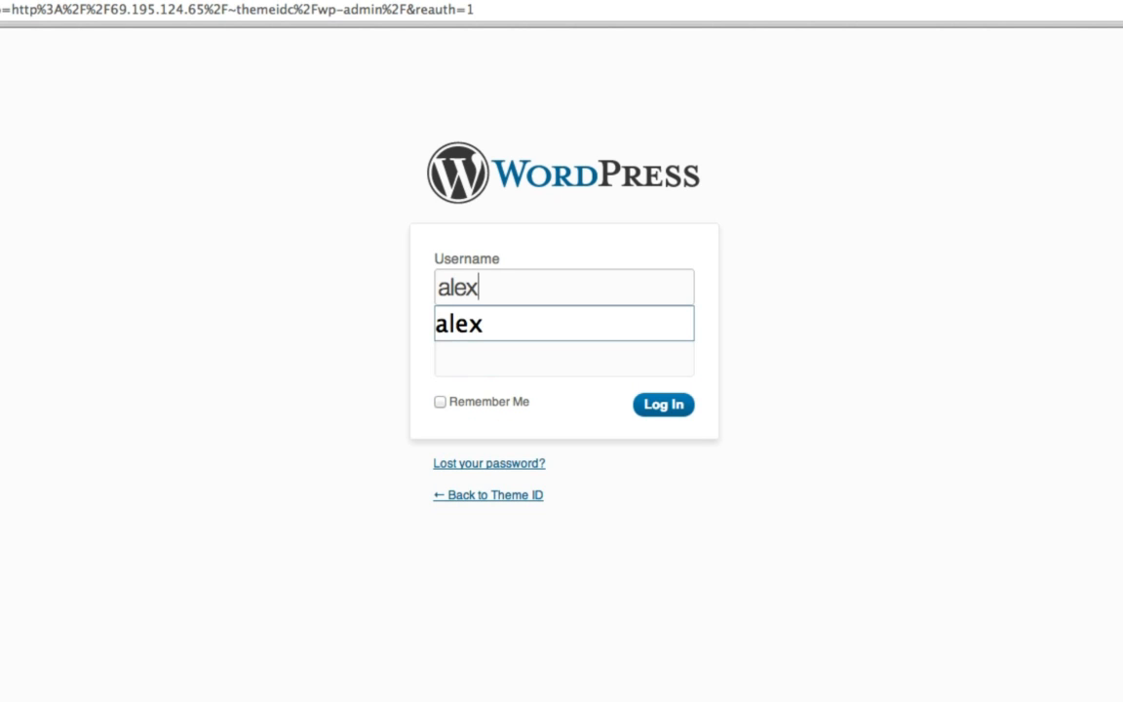
pyautogui.press('Tab')
pyautogui.write('••••••••')
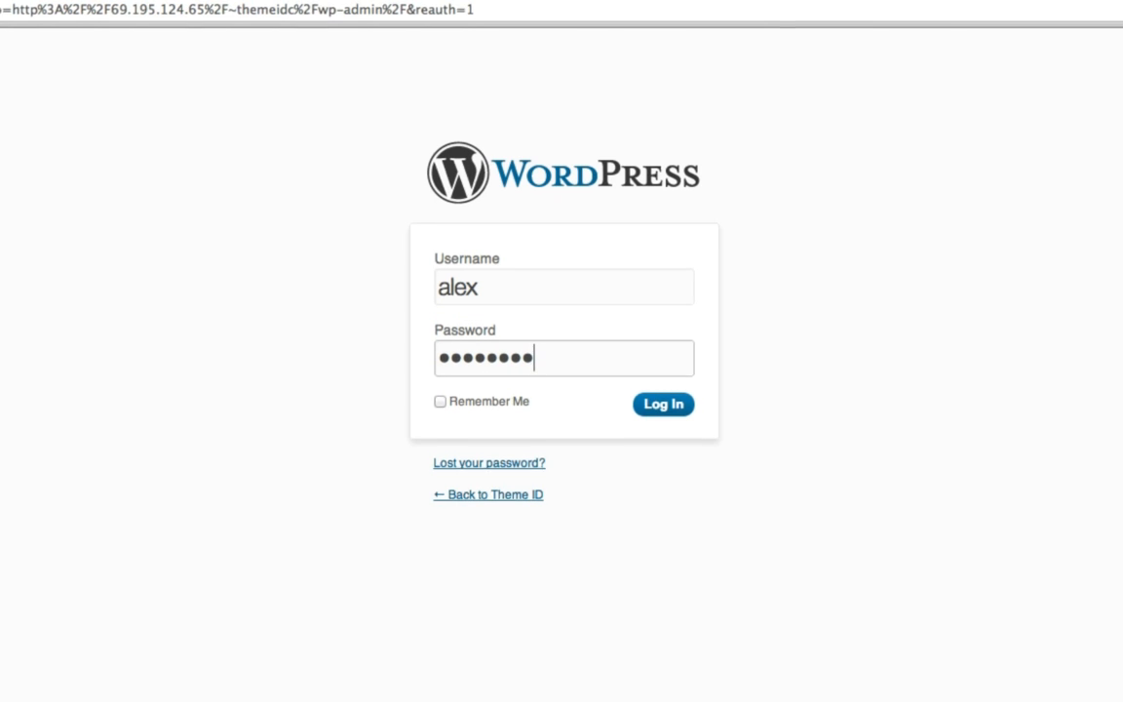
pyautogui.press('Return')
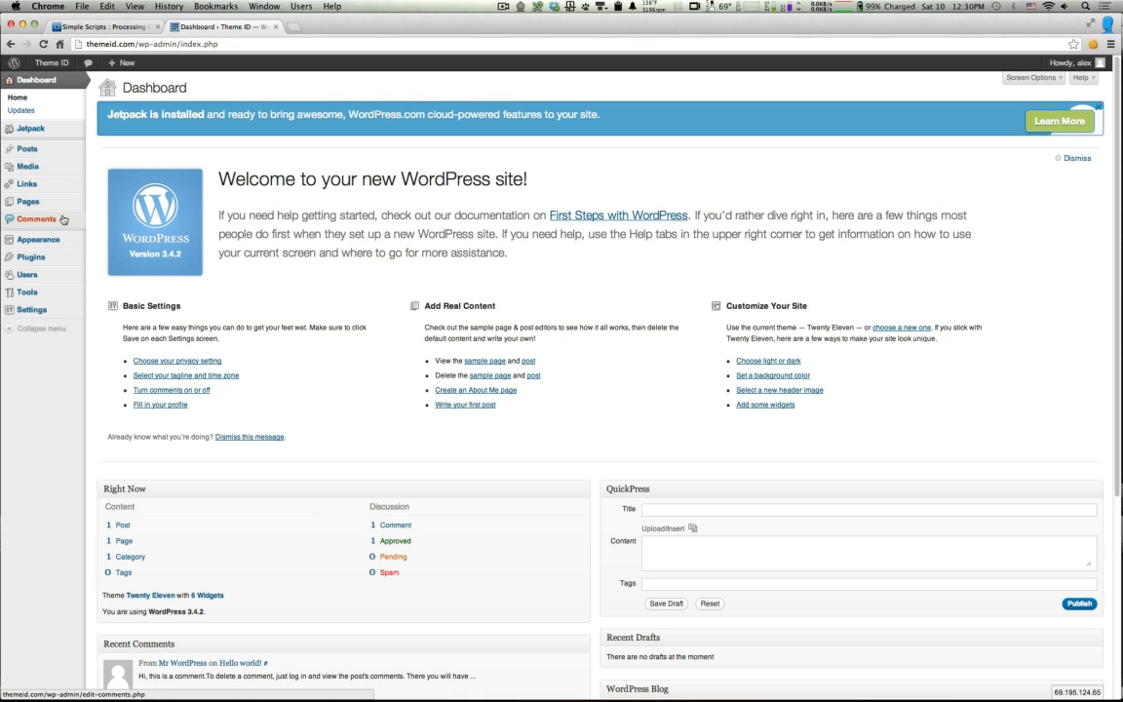
# Step: Go to Appearance > Themes and switch to the Install Themes page
pyautogui.moveTo(46, 243)
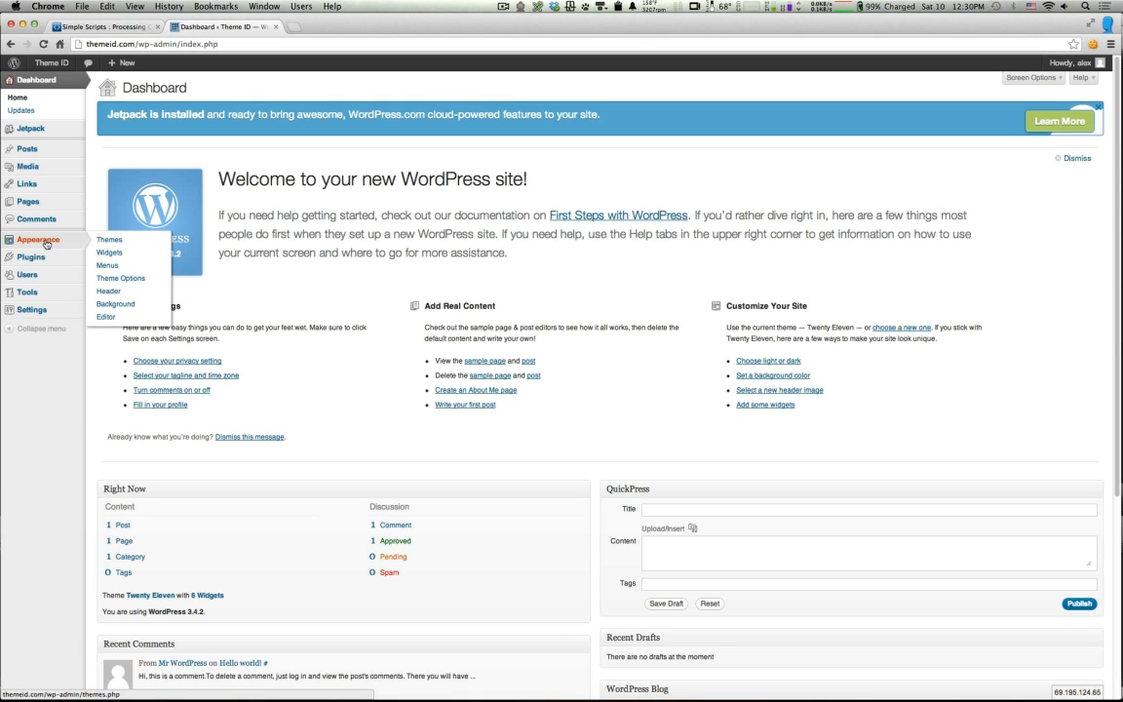
pyautogui.click(110, 242)
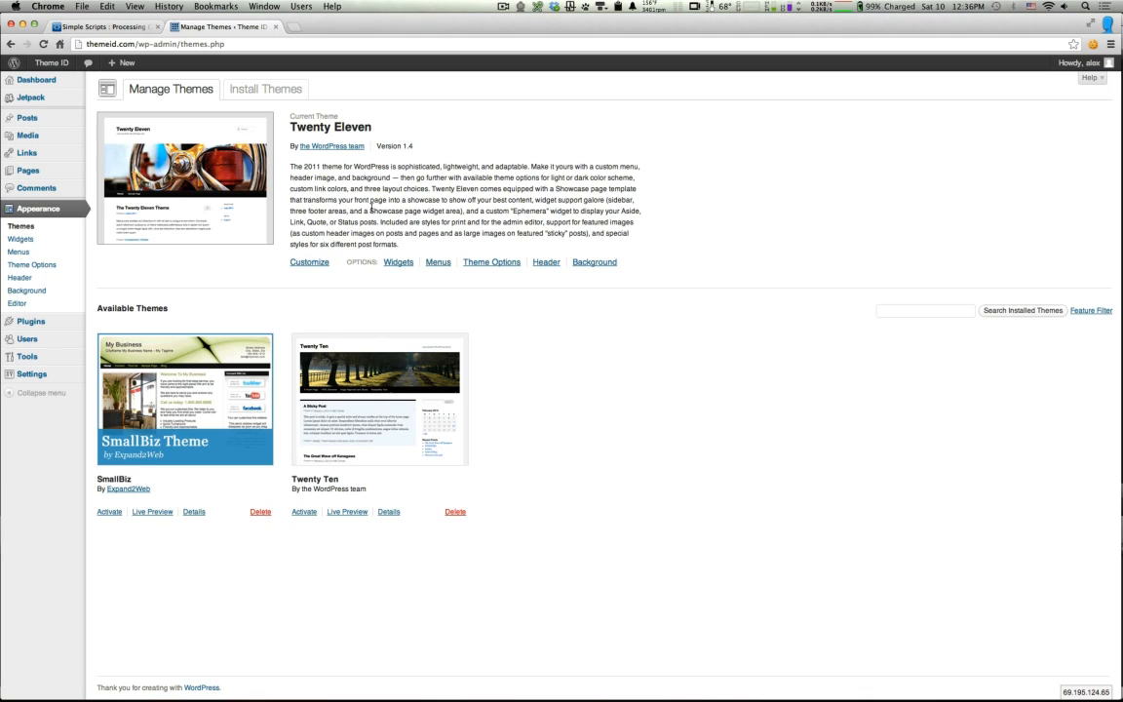
pyautogui.click(279, 90)
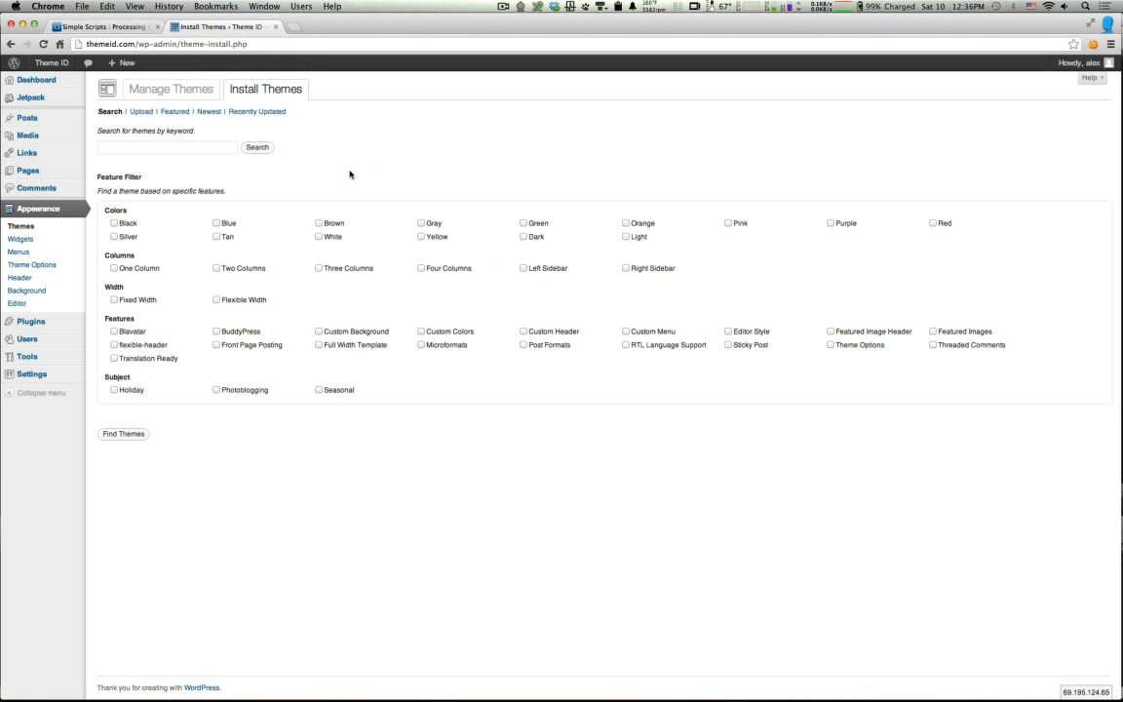
# Step: Search the theme directory for 'Responsive'
pyautogui.click(191, 148)
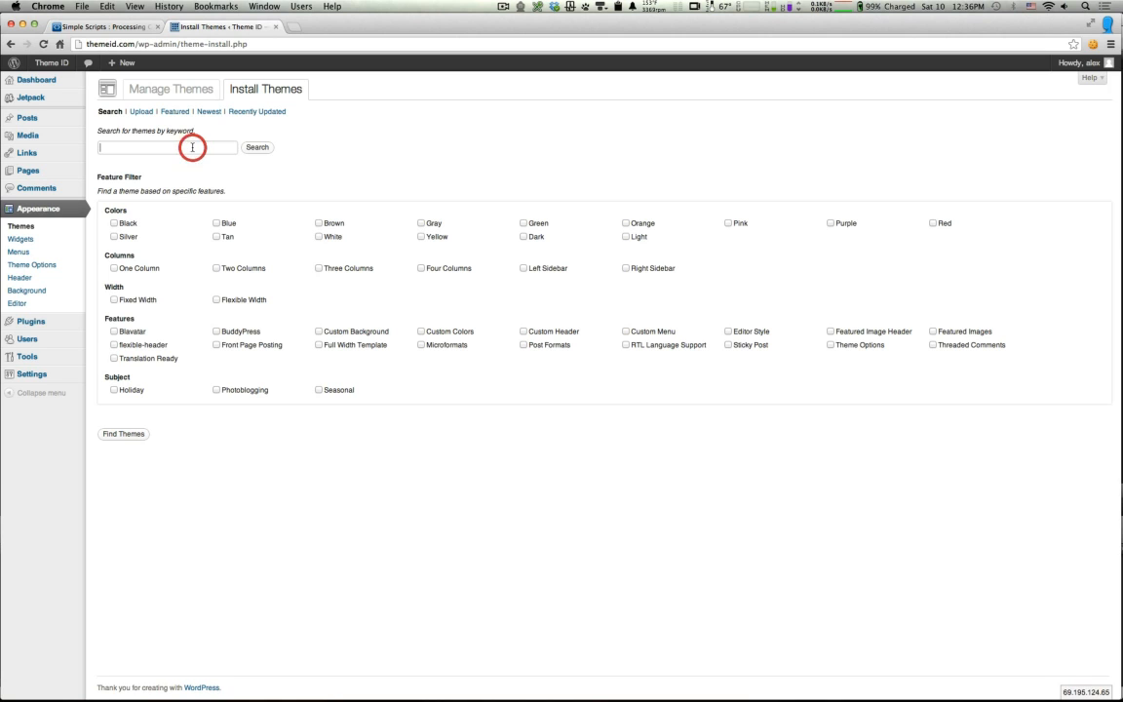
pyautogui.write('Respons')
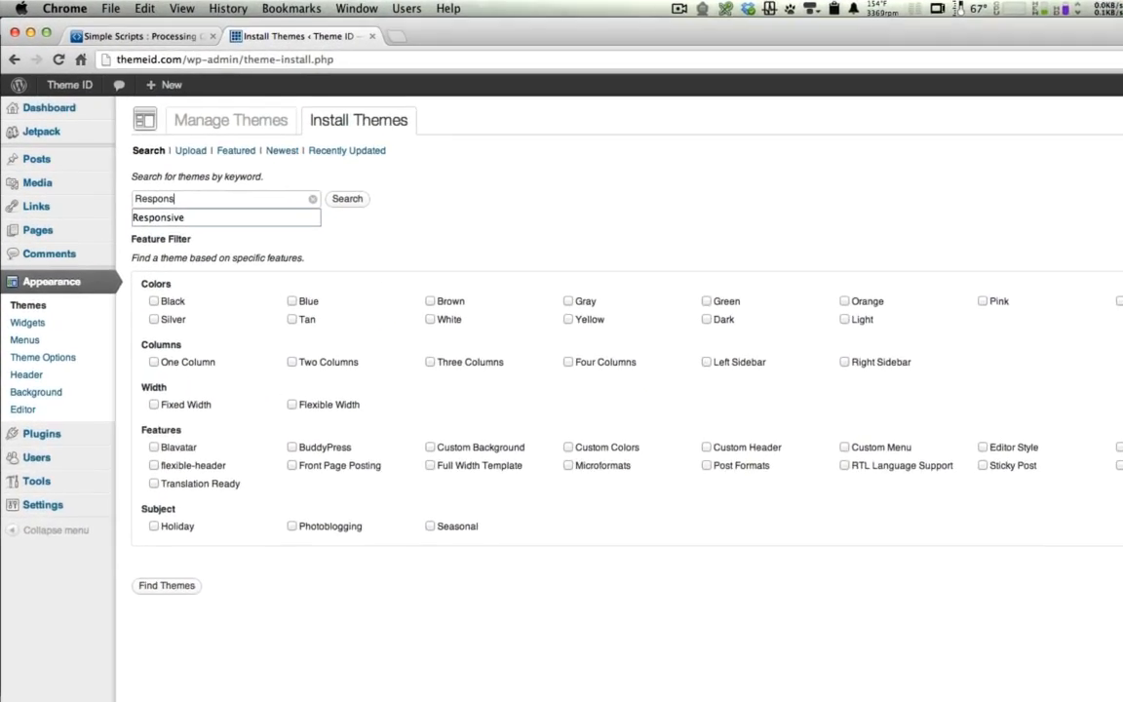
pyautogui.write('ive')
pyautogui.press('Return')
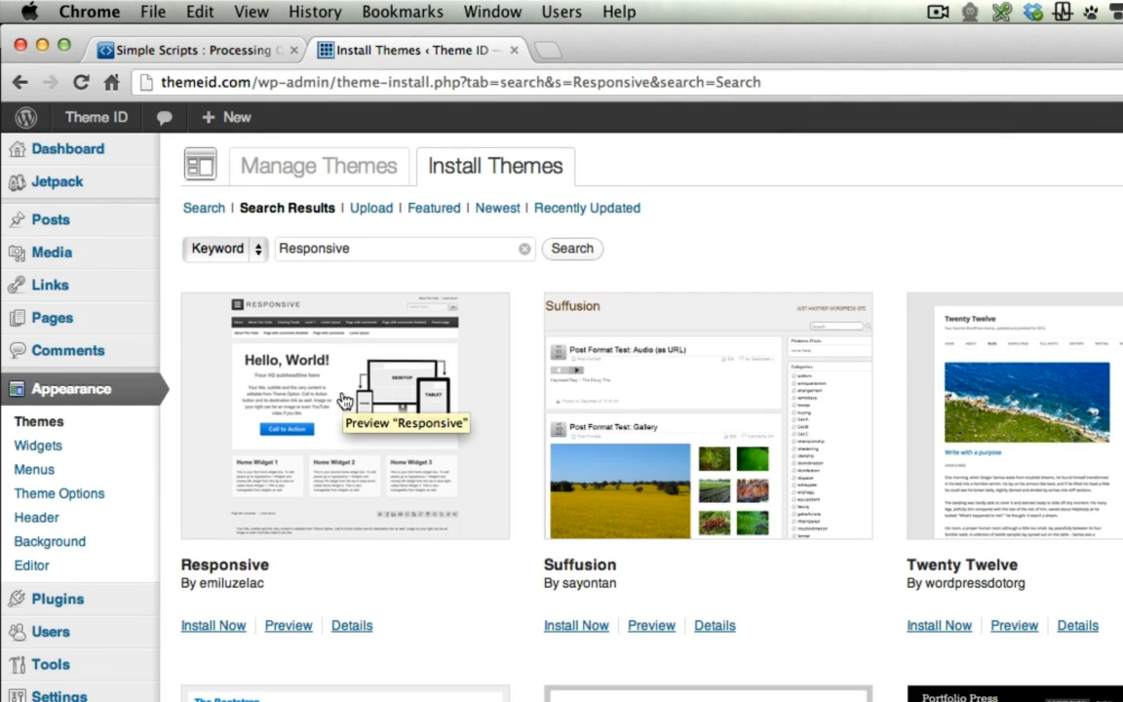
# Step: Preview the Responsive theme, browsing Home, About, Parent Page and Sub-page, then close it
pyautogui.click(288, 625)
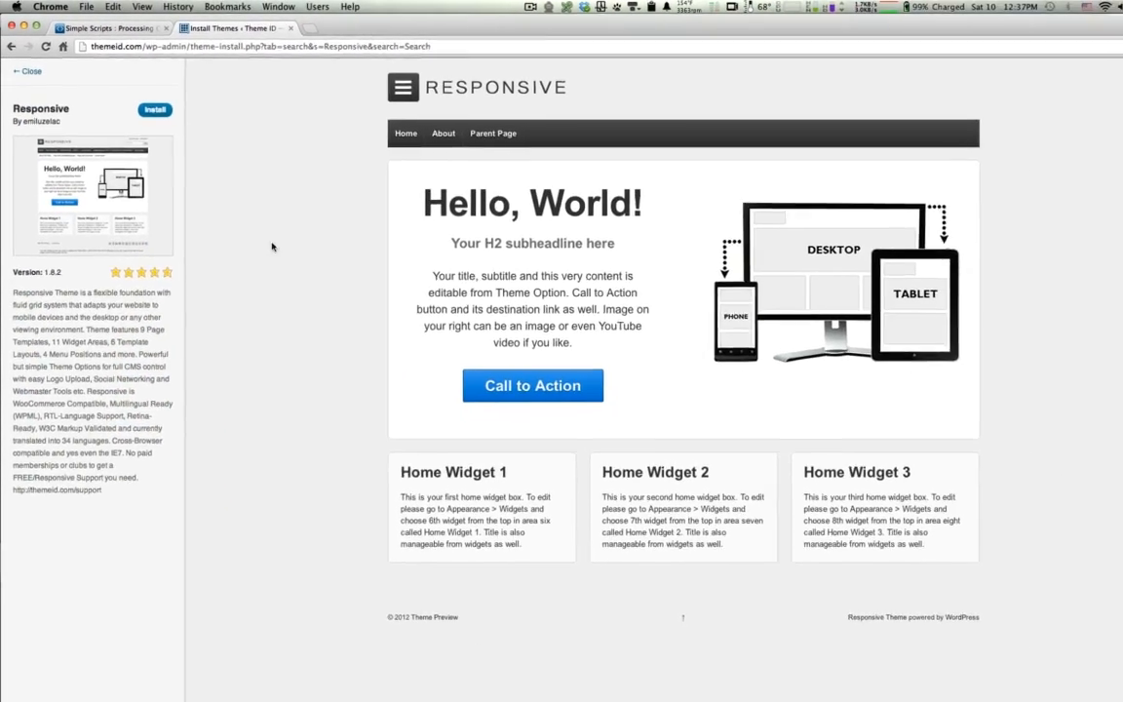
pyautogui.click(385, 129)
pyautogui.click(420, 127)
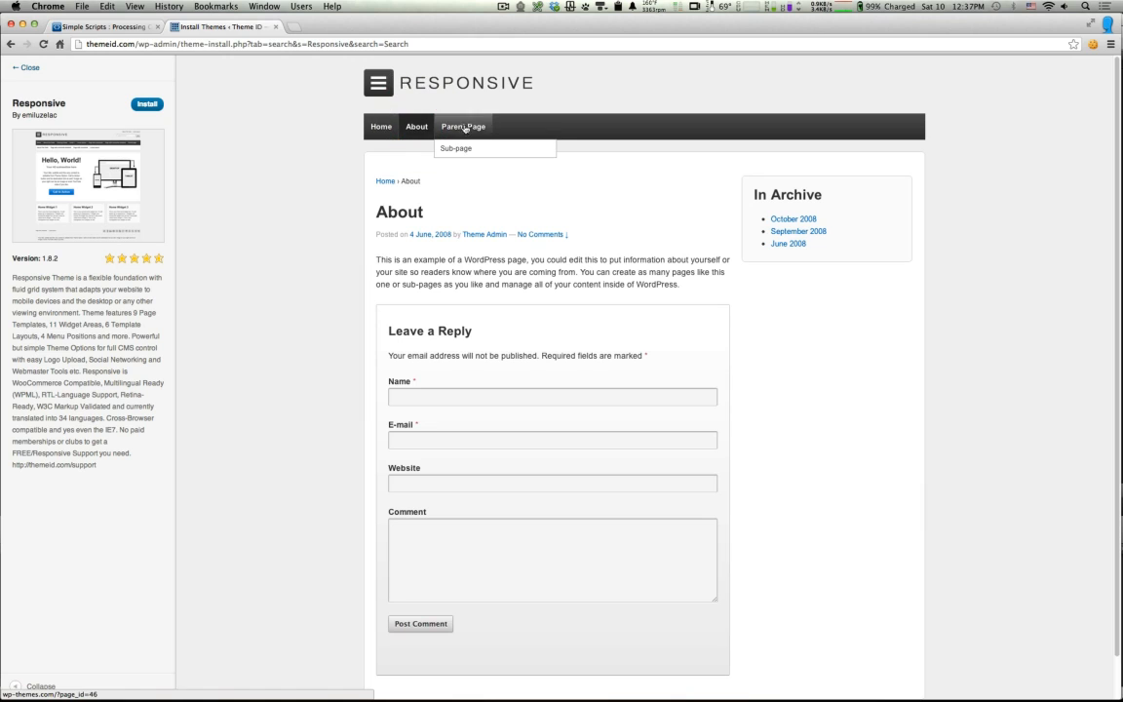
pyautogui.click(471, 126)
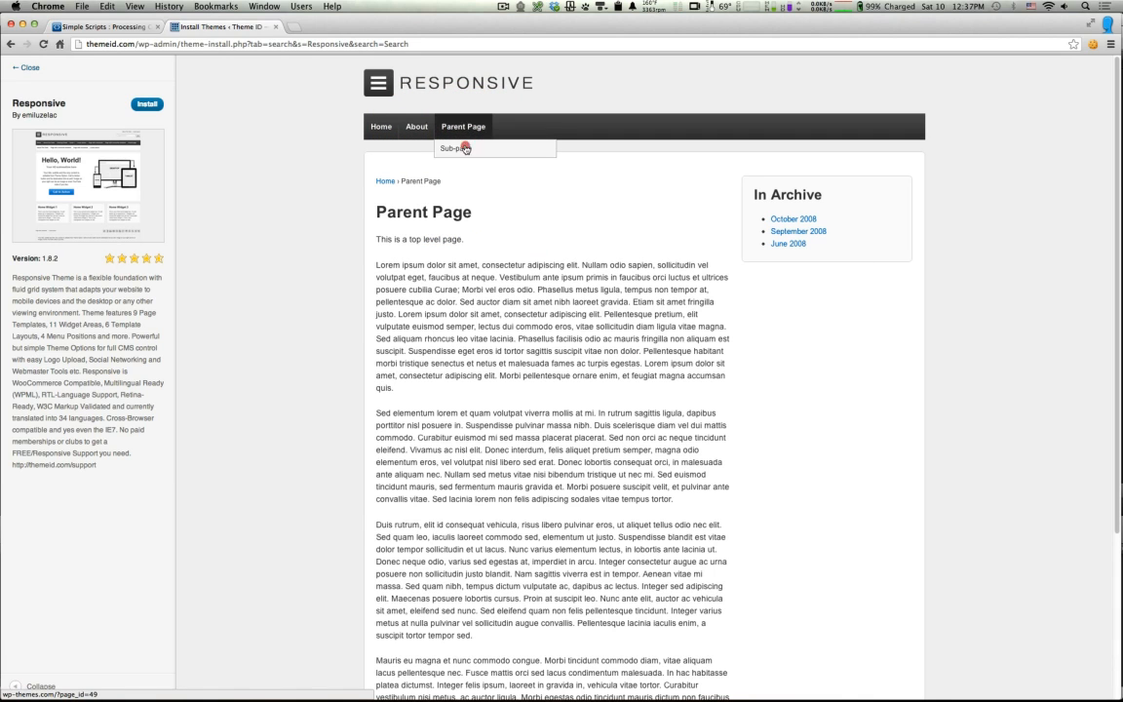
pyautogui.click(464, 147)
pyautogui.click(416, 127)
pyautogui.click(382, 127)
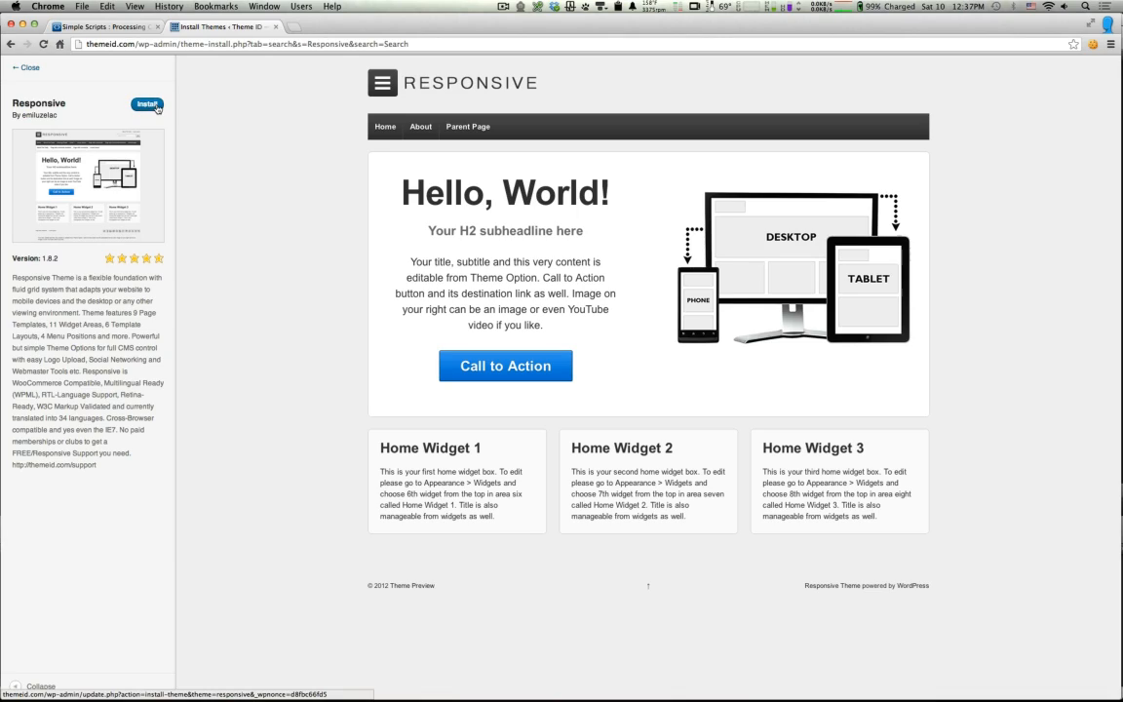
pyautogui.click(29, 67)
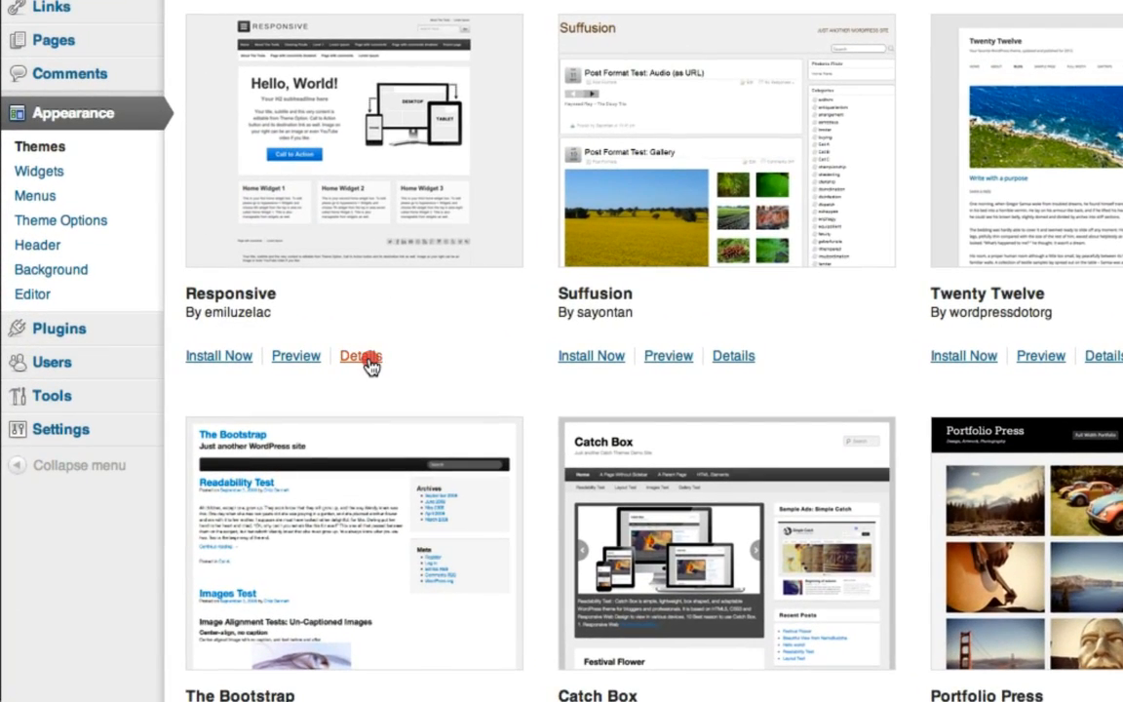
# Step: Read the Responsive theme's details and install Responsive 1.8.2
pyautogui.click(362, 357)
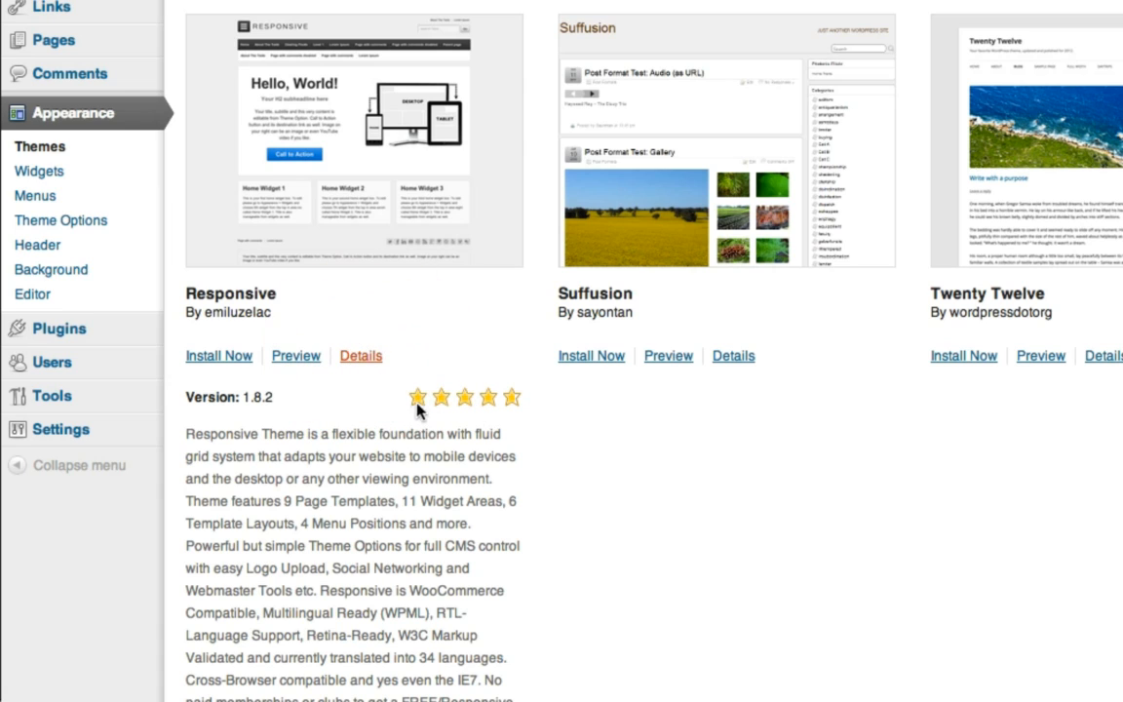
pyautogui.moveTo(191, 434); pyautogui.dragTo(409, 694)
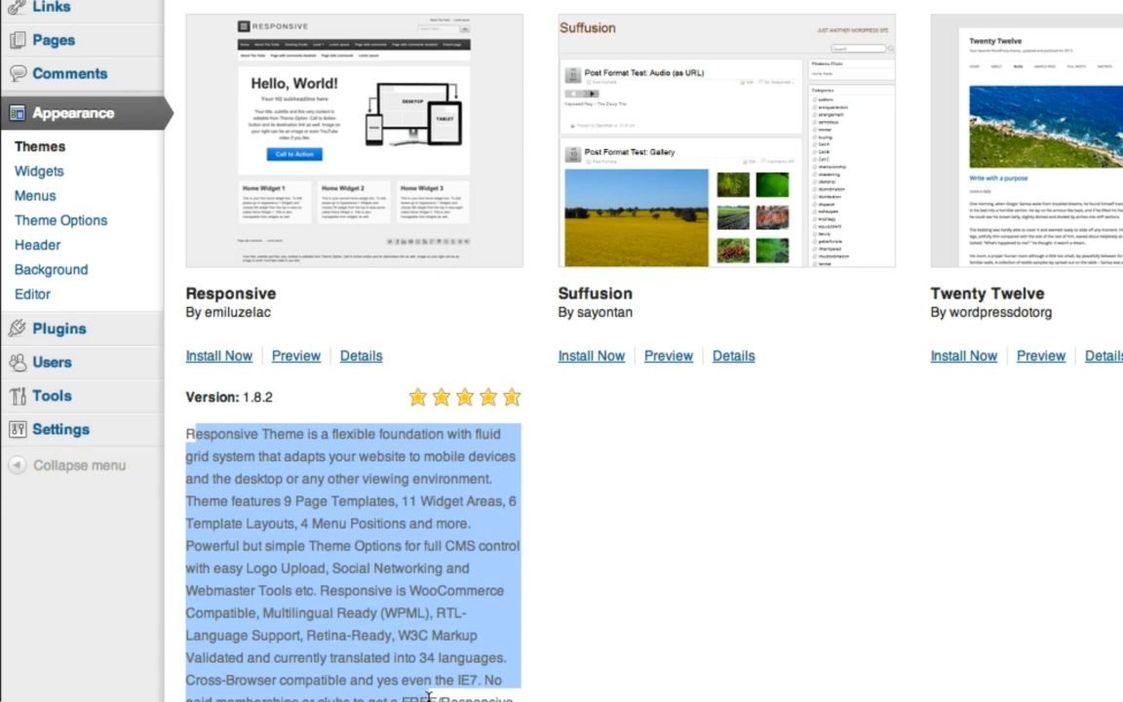
pyautogui.click(359, 527)
pyautogui.click(325, 475)
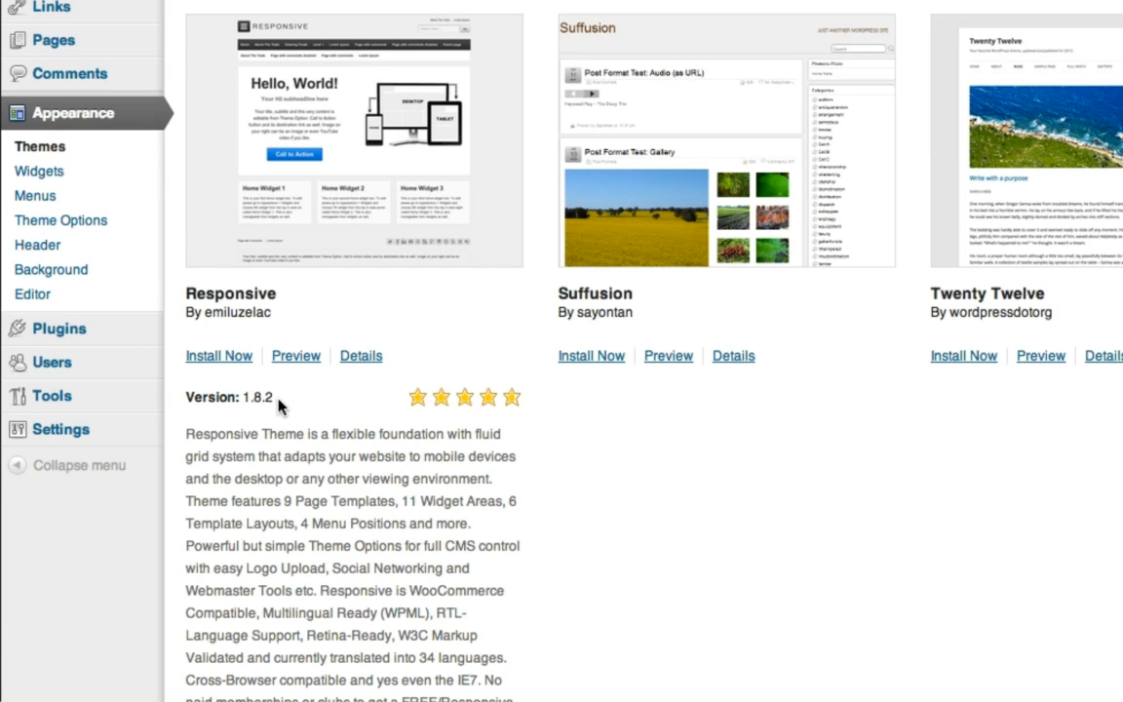
pyautogui.click(223, 361)
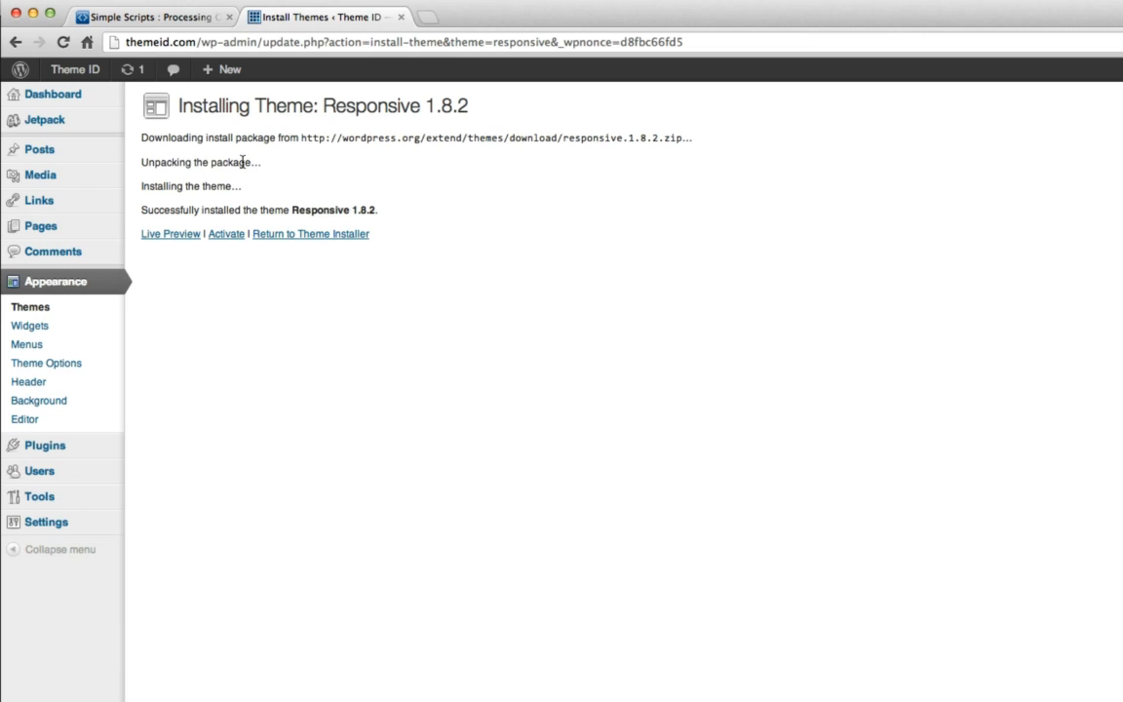
# Step: Check the live site still uses the old theme, then open Manage Themes listing Responsive
pyautogui.moveTo(143, 211); pyautogui.dragTo(389, 212)
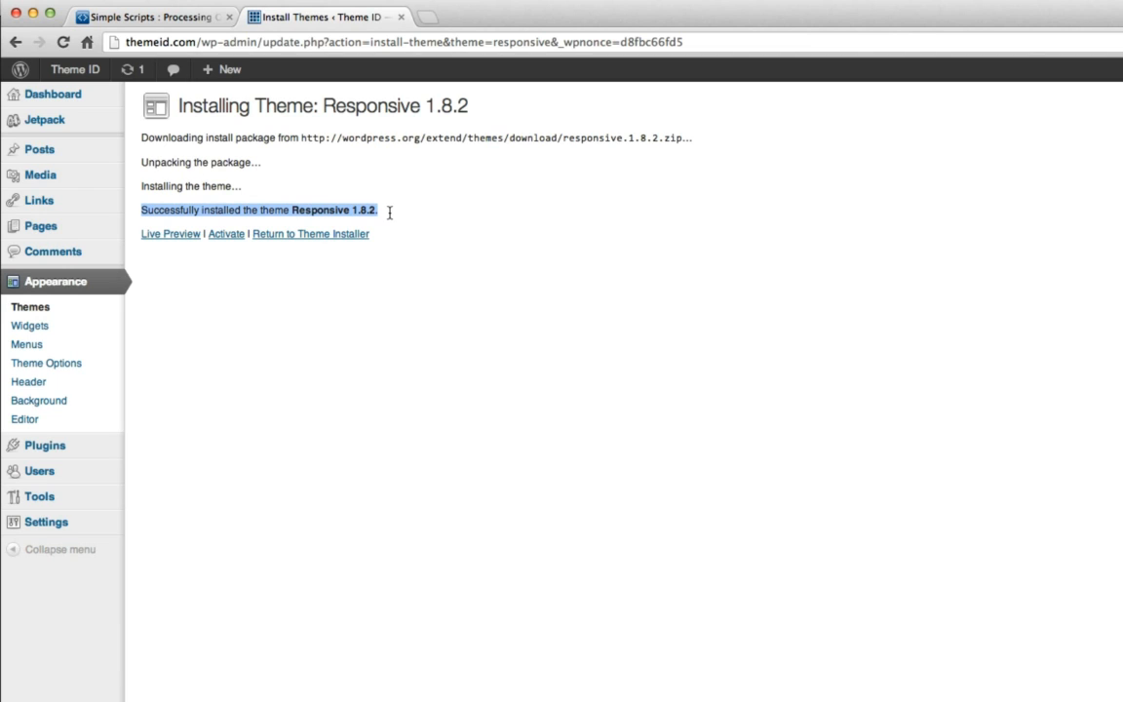
pyautogui.click(358, 283)
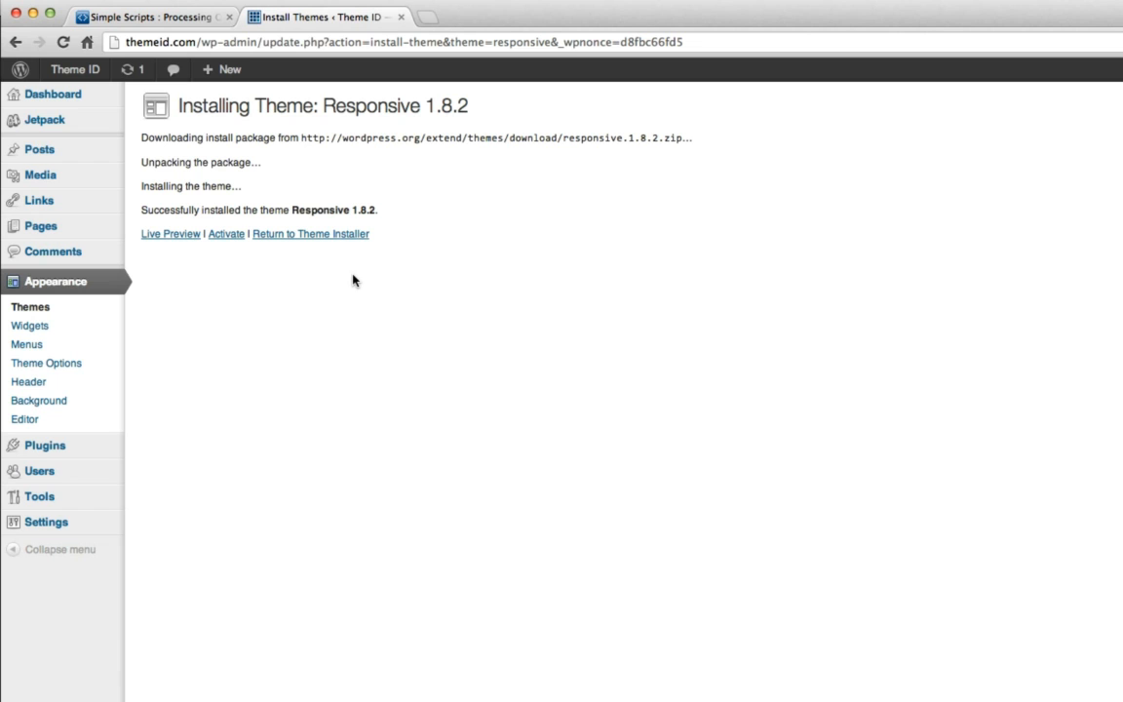
pyautogui.moveTo(70, 70)
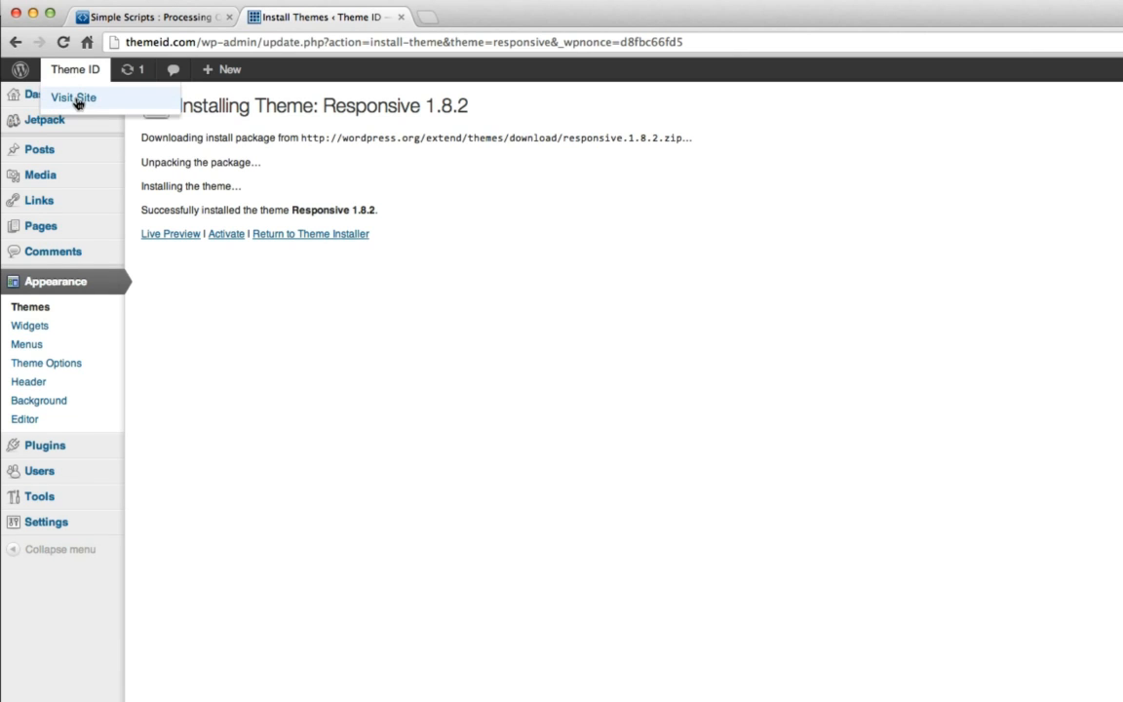
pyautogui.click(75, 99)
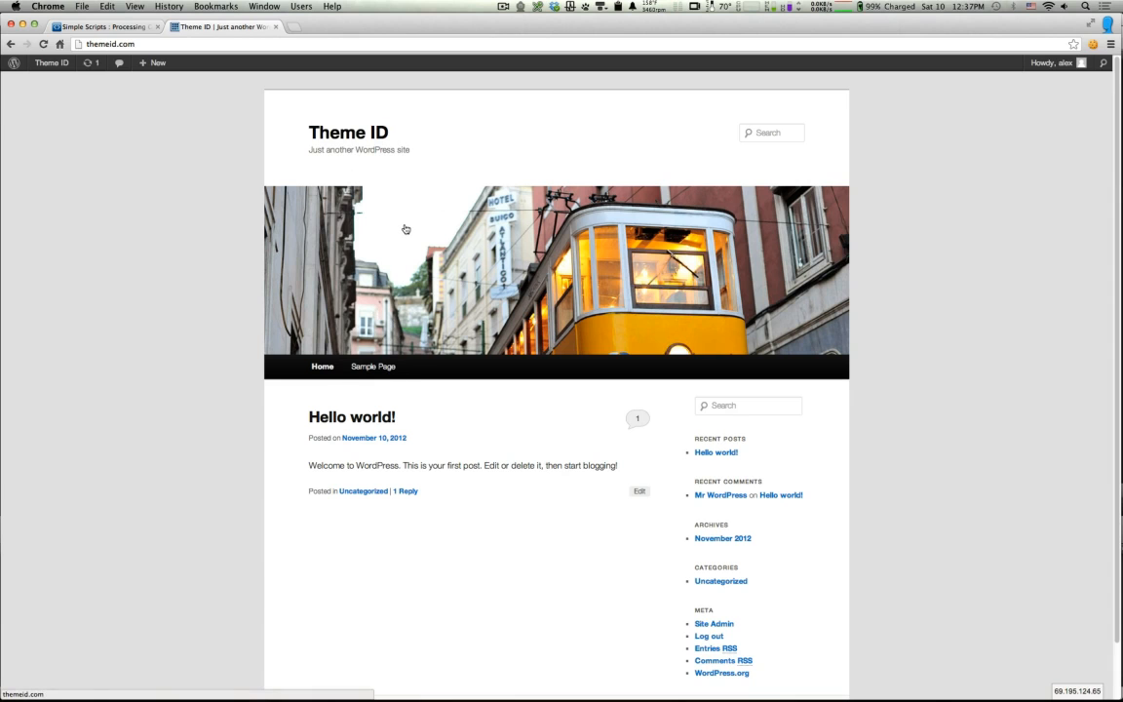
pyautogui.moveTo(39, 65)
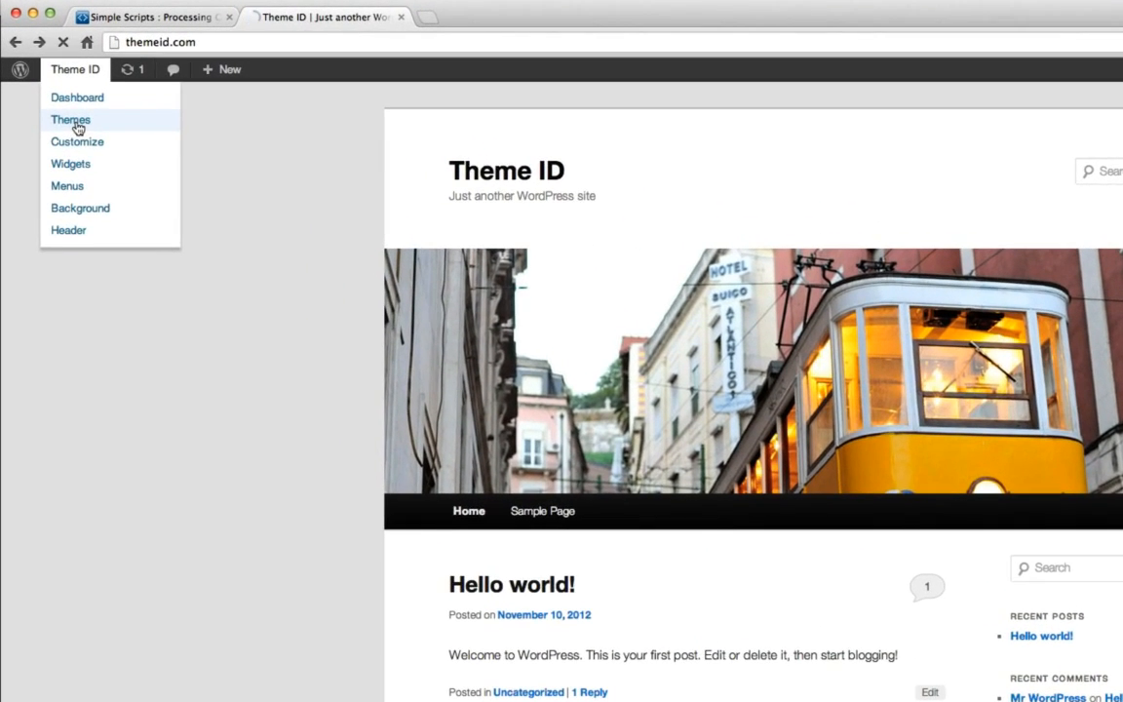
pyautogui.click(77, 127)
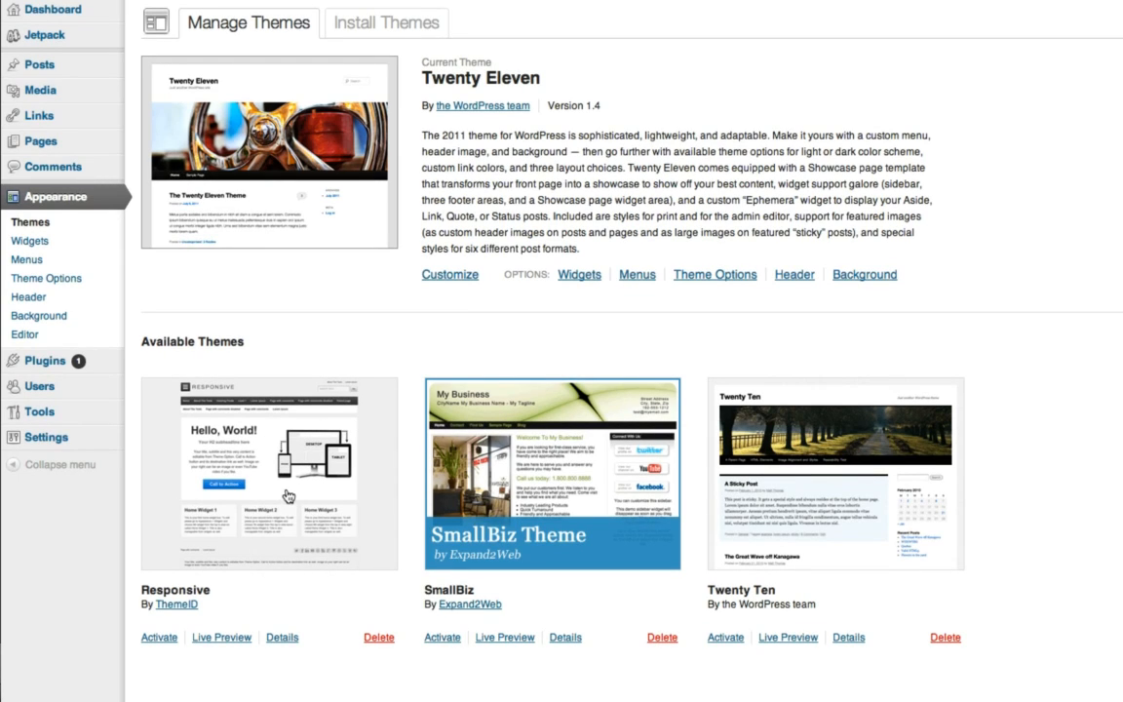
# Step: Activate Responsive 1.8.2 so it replaces Twenty Eleven as the current theme
pyautogui.click(159, 637)
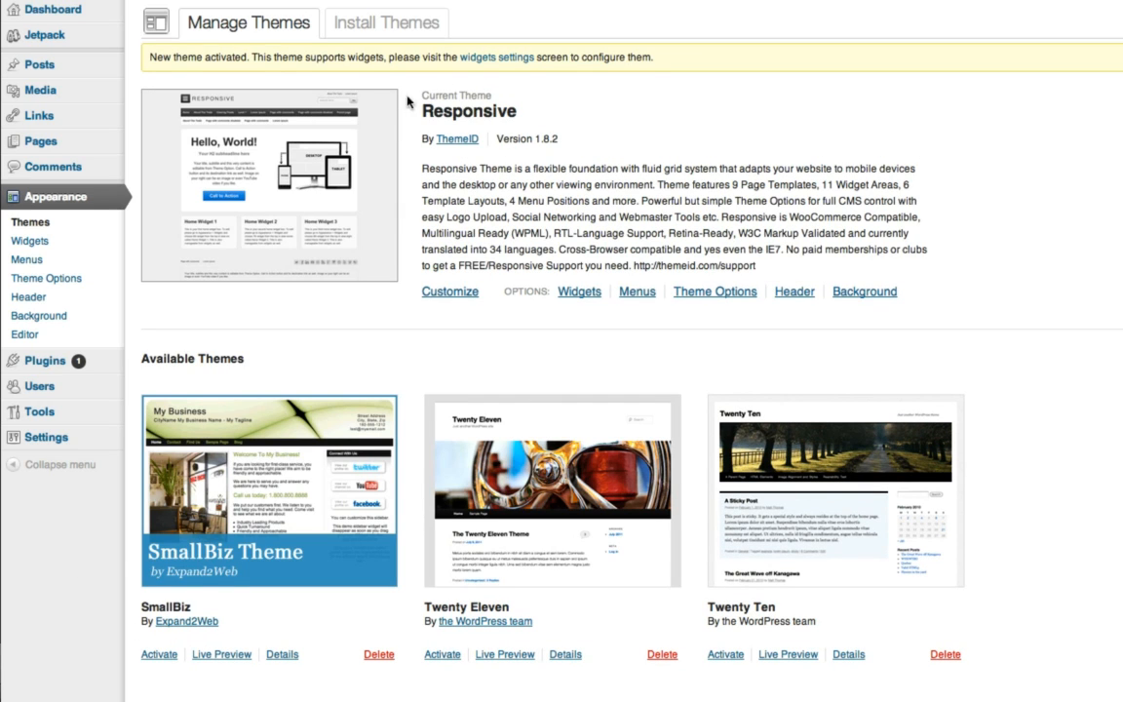
pyautogui.moveTo(424, 94); pyautogui.dragTo(493, 95)
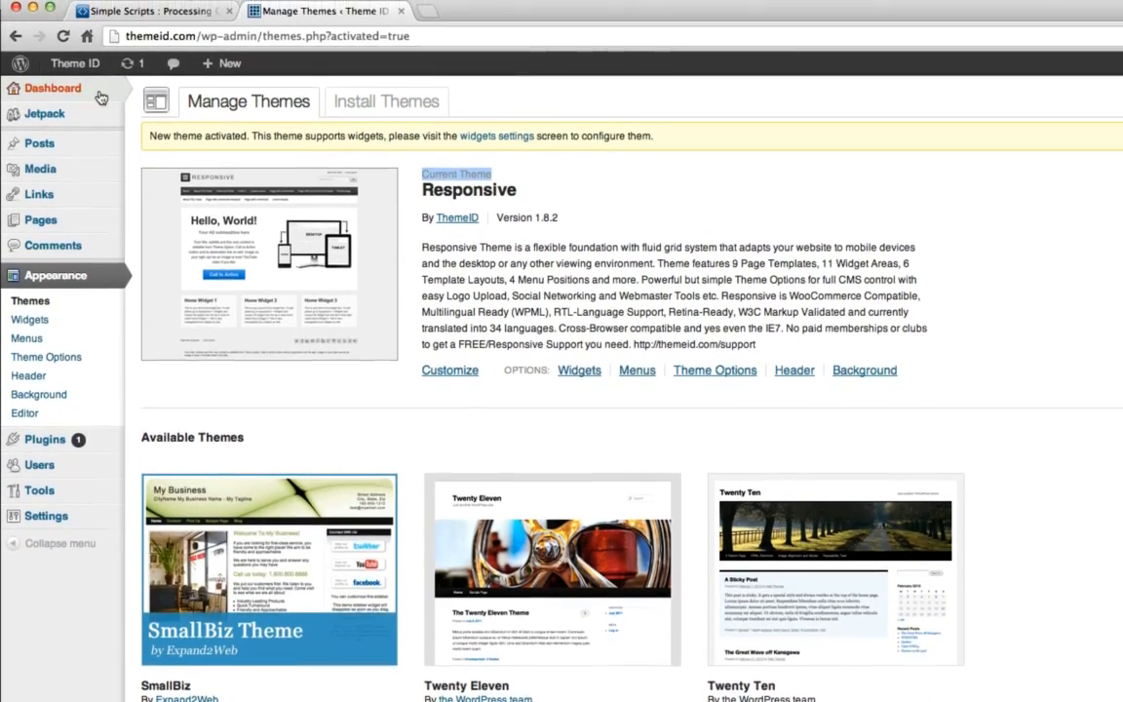
pyautogui.moveTo(85, 70)
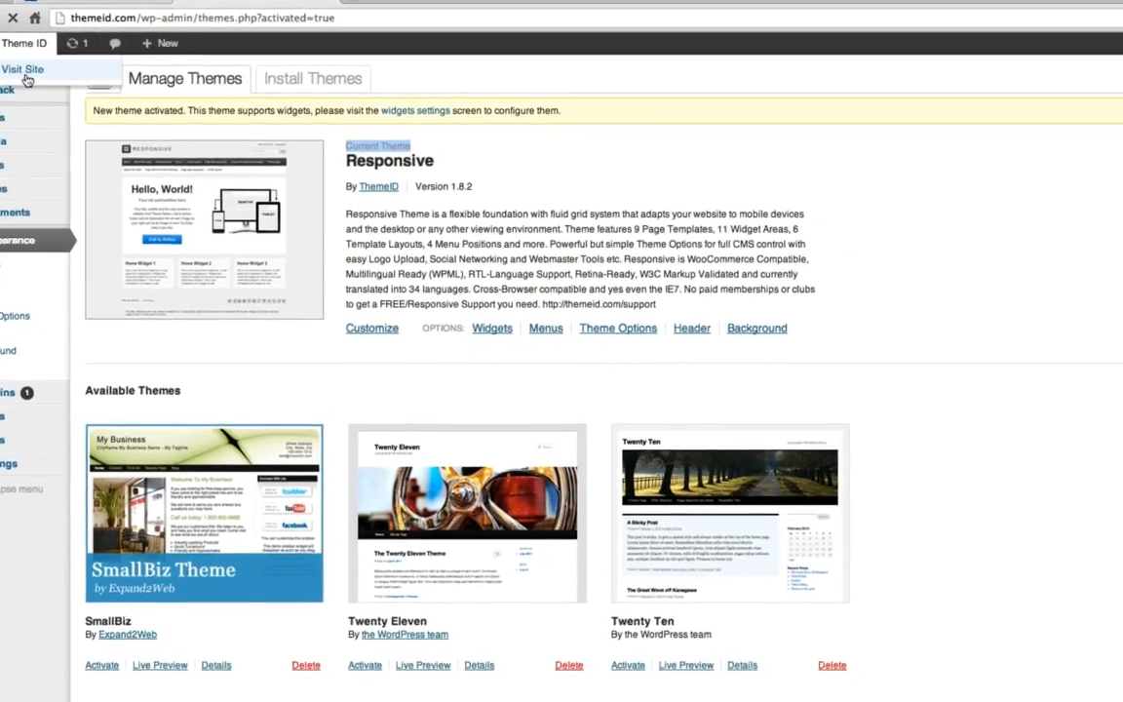
pyautogui.click(25, 74)
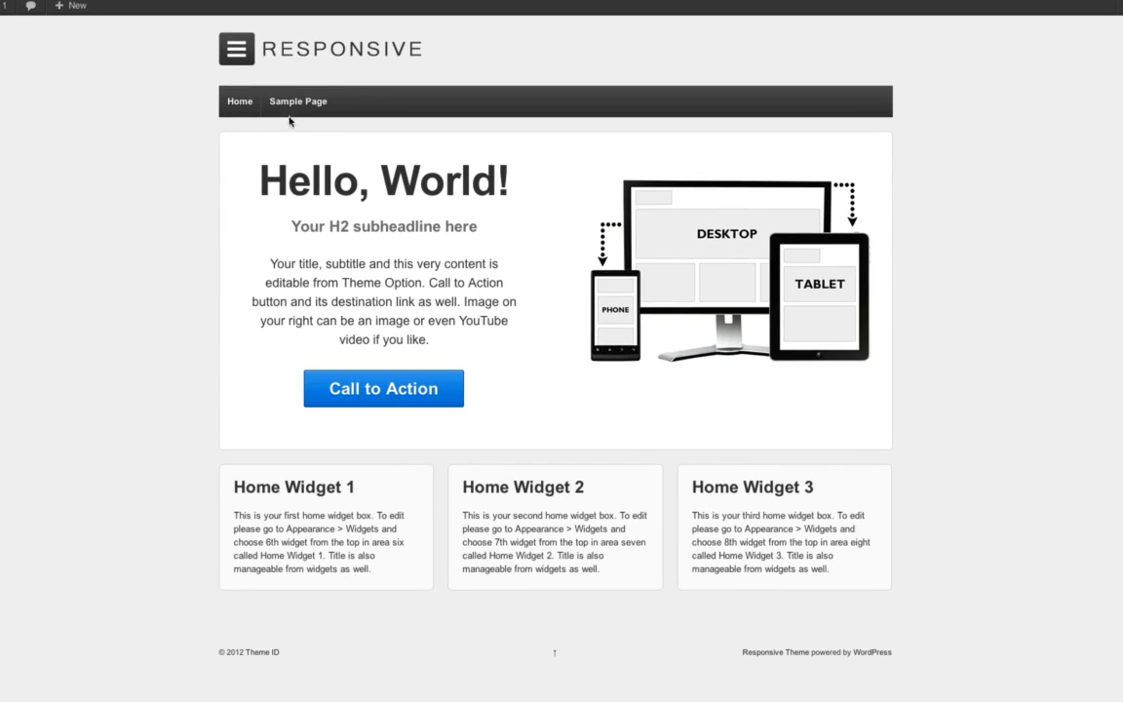
pyautogui.click(290, 103)
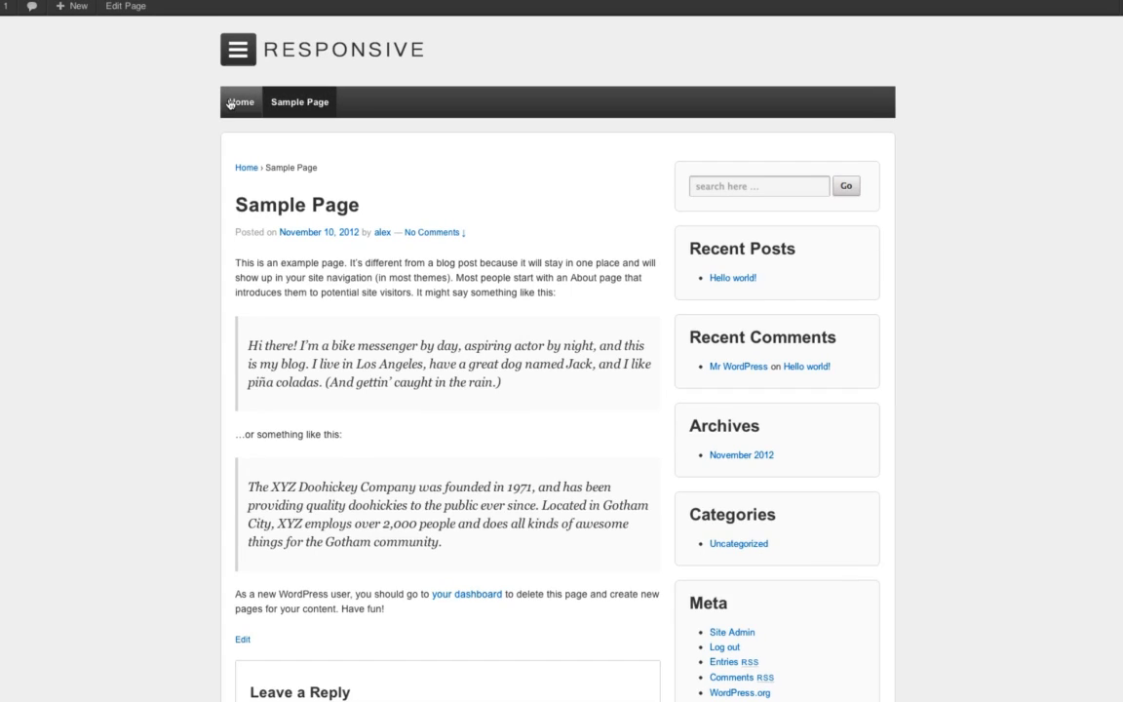
pyautogui.click(230, 104)
pyautogui.moveTo(0, 6)
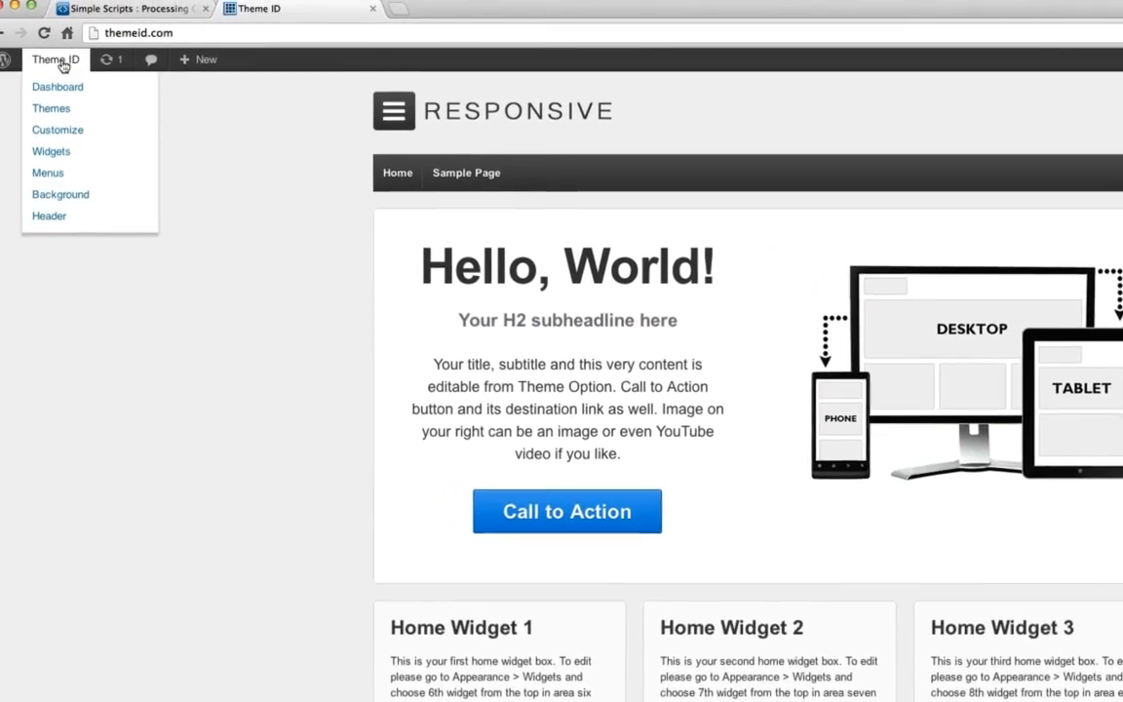
pyautogui.click(55, 104)
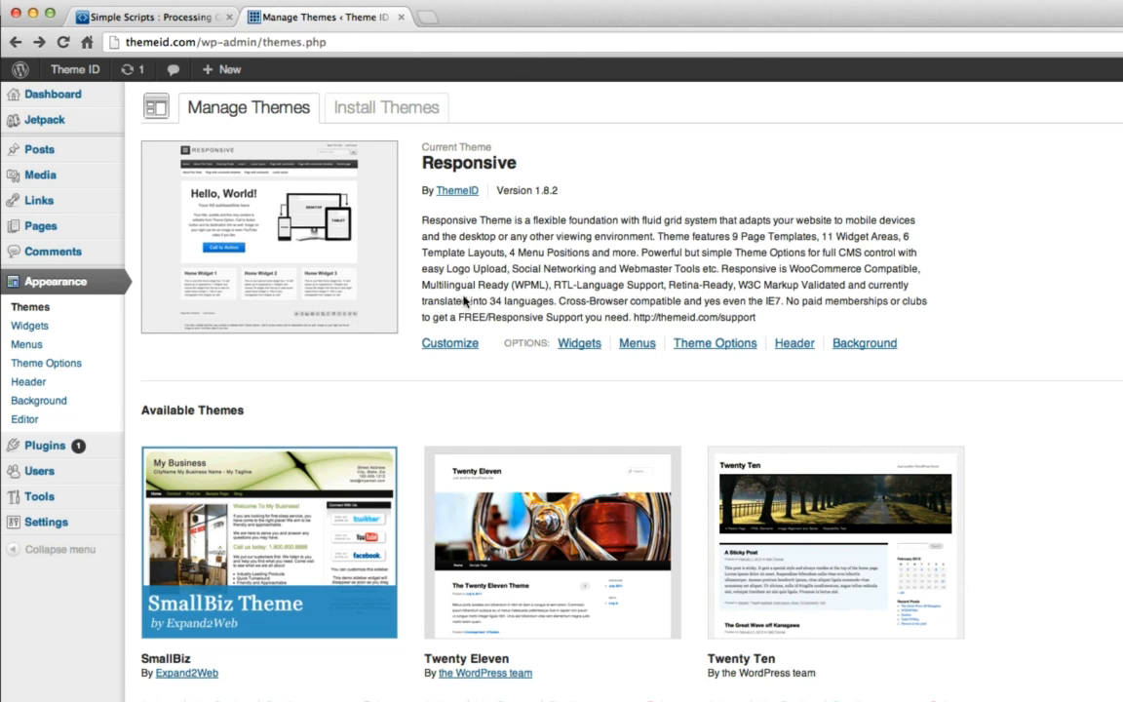
pyautogui.click(454, 345)
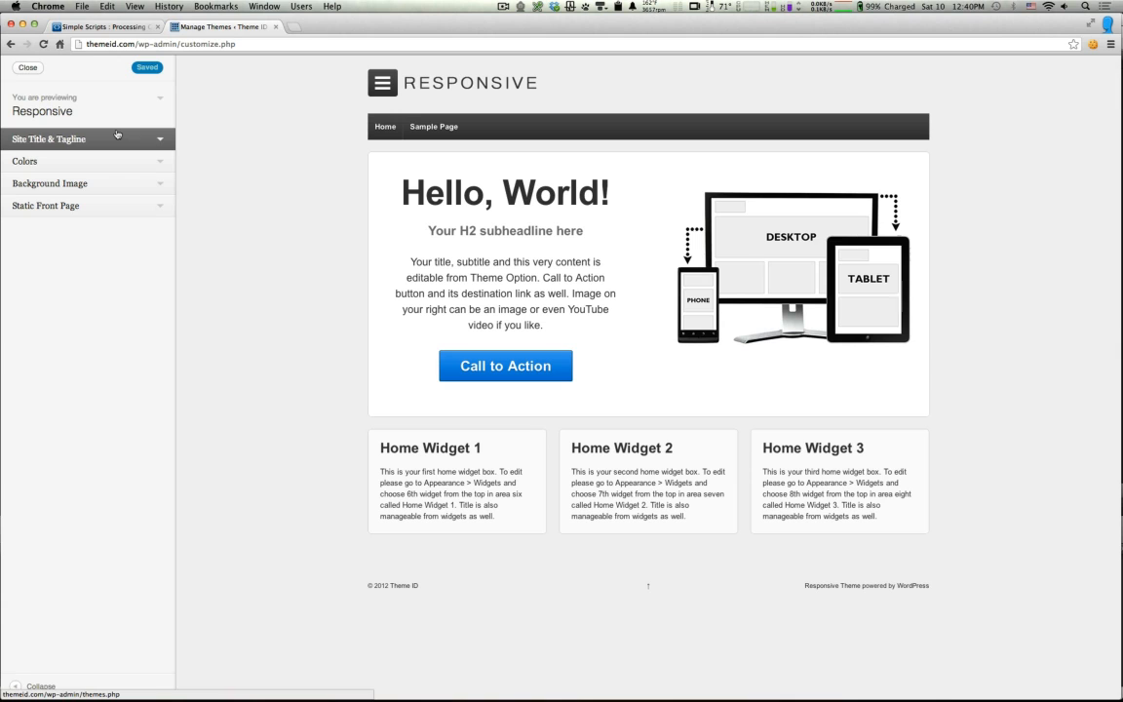
# Step: Leave the customizer and view the Widgets page with Responsive's sidebars, then move on to Menus
pyautogui.click(27, 67)
pyautogui.click(397, 251)
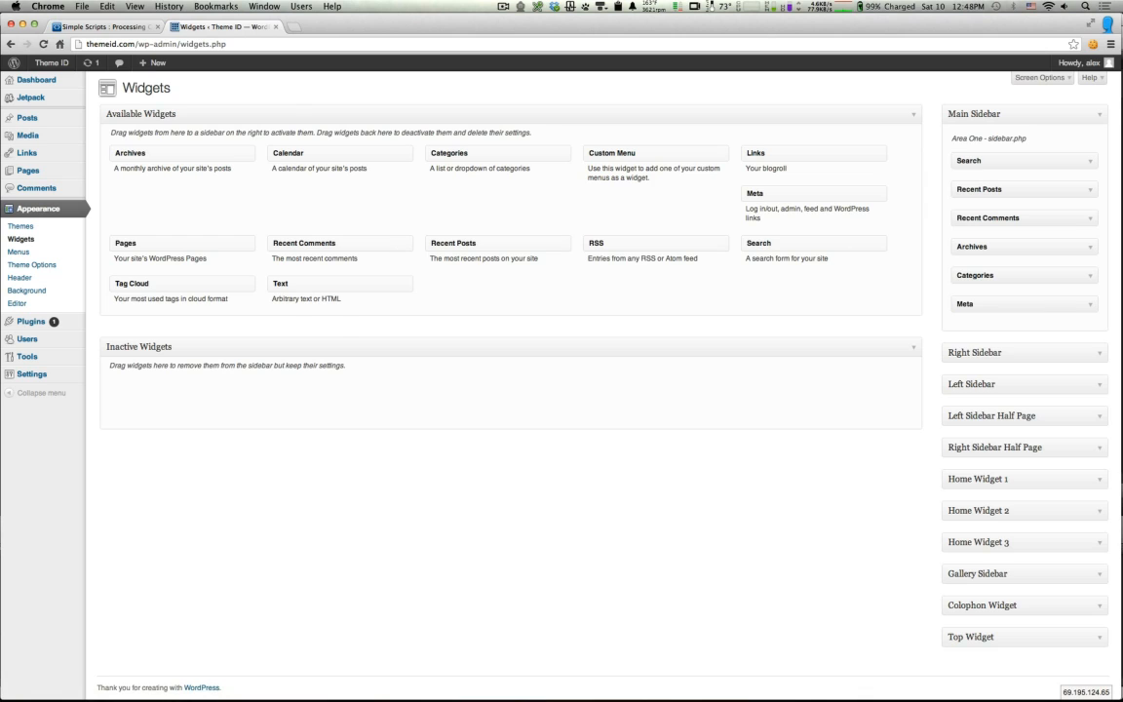
pyautogui.press('super+Left')
pyautogui.click(429, 254)
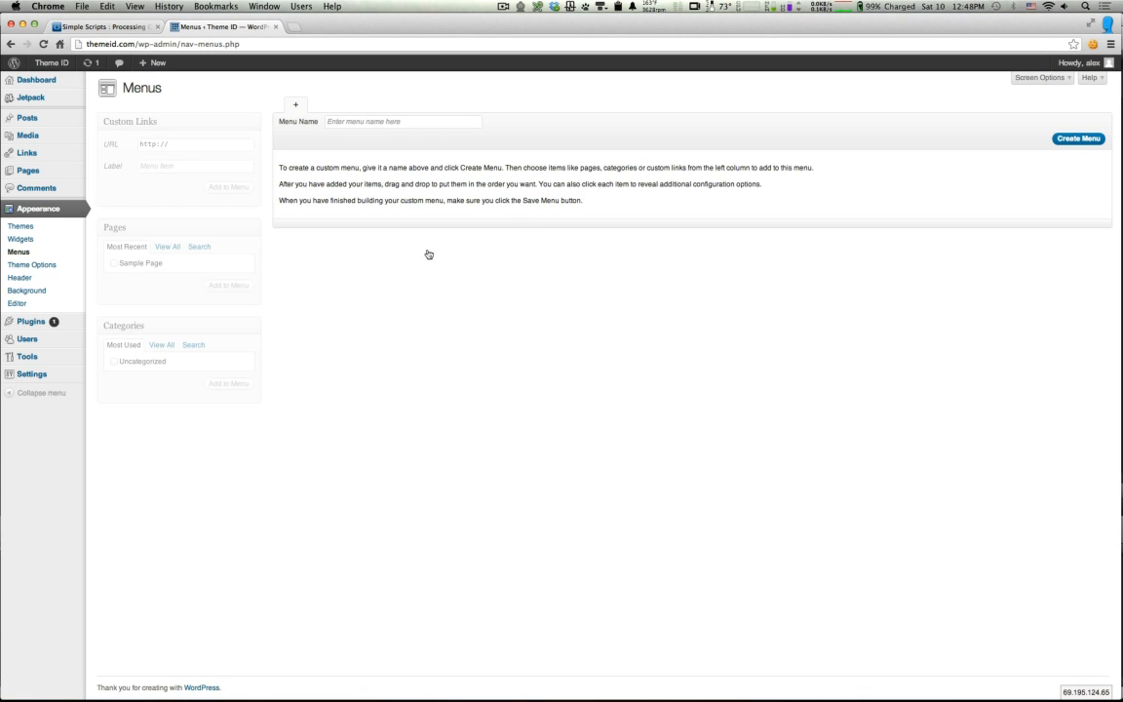
# Step: Visit the Responsive Theme Options, Custom Header and Custom Background pages from Manage Themes in turn
pyautogui.press('super+Left')
pyautogui.click(470, 251)
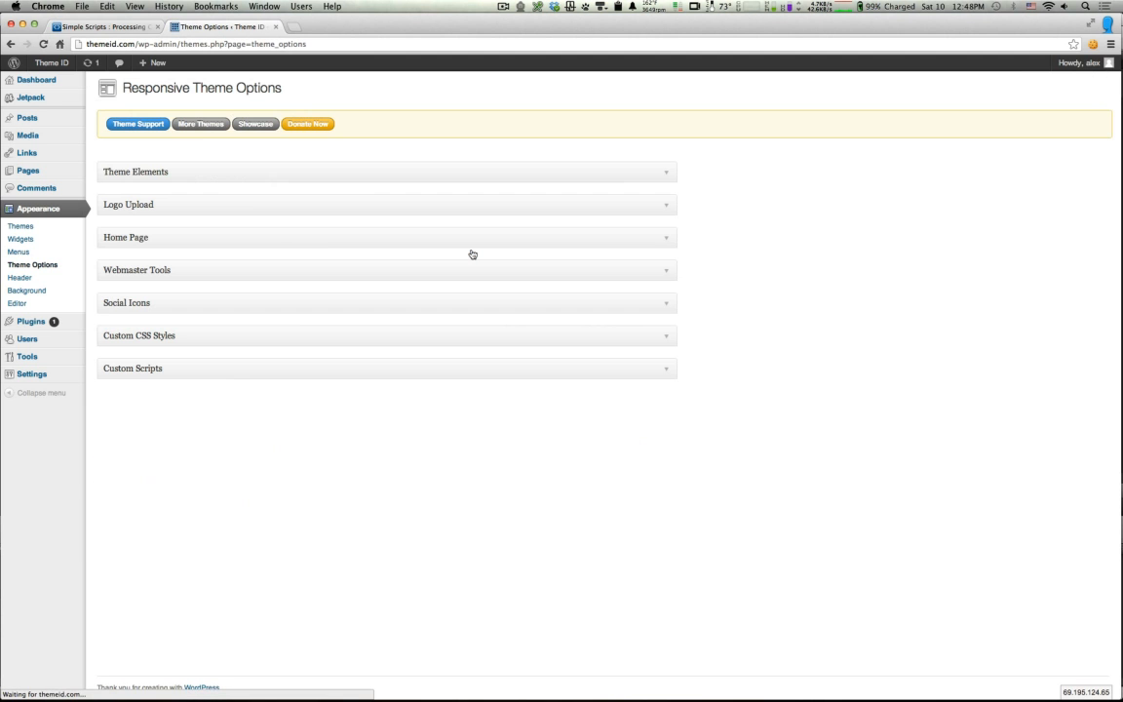
pyautogui.press('super+Left')
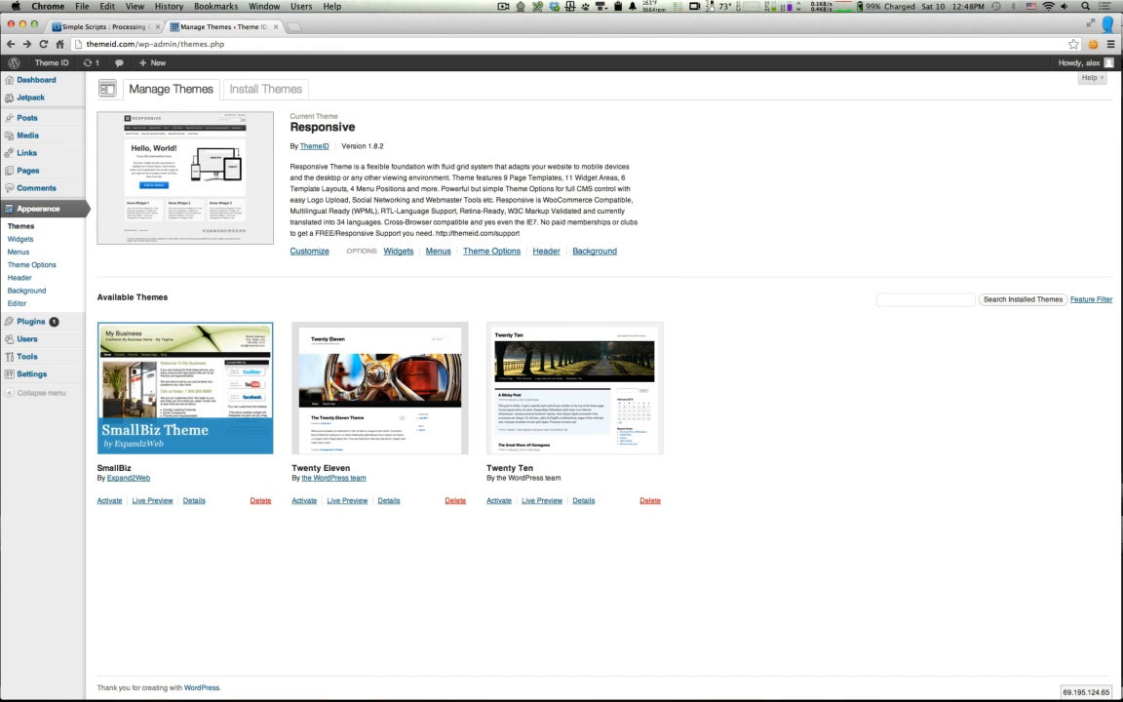
pyautogui.click(544, 251)
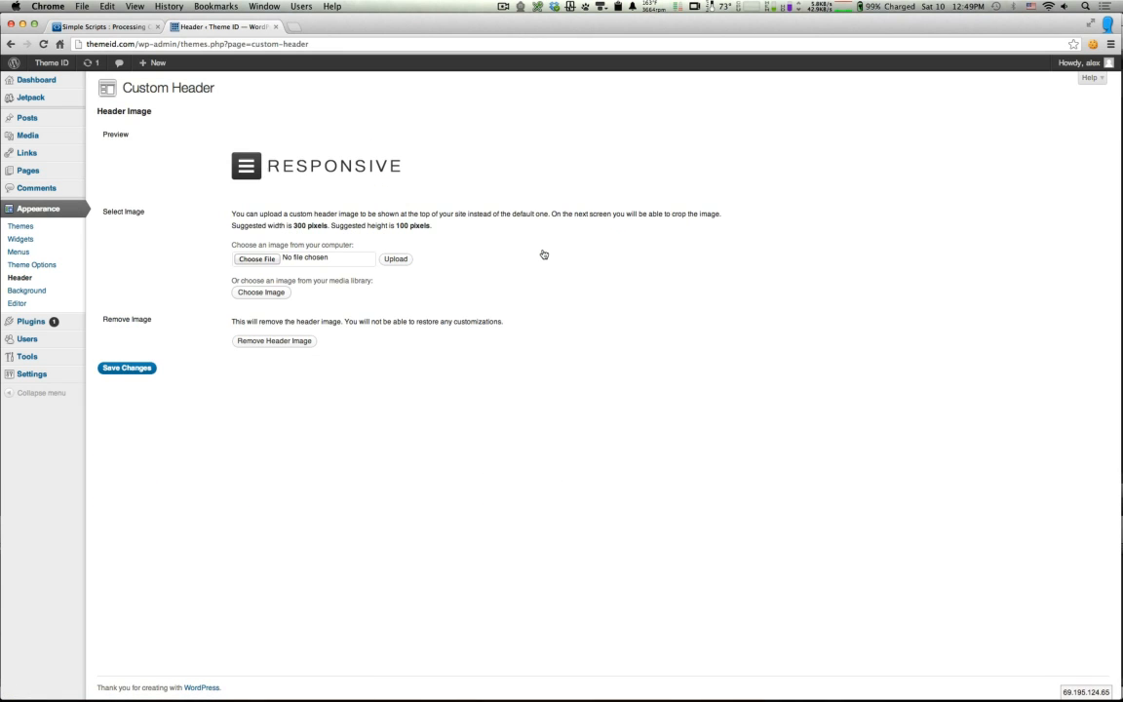
pyautogui.press('super+Left')
pyautogui.click(597, 251)
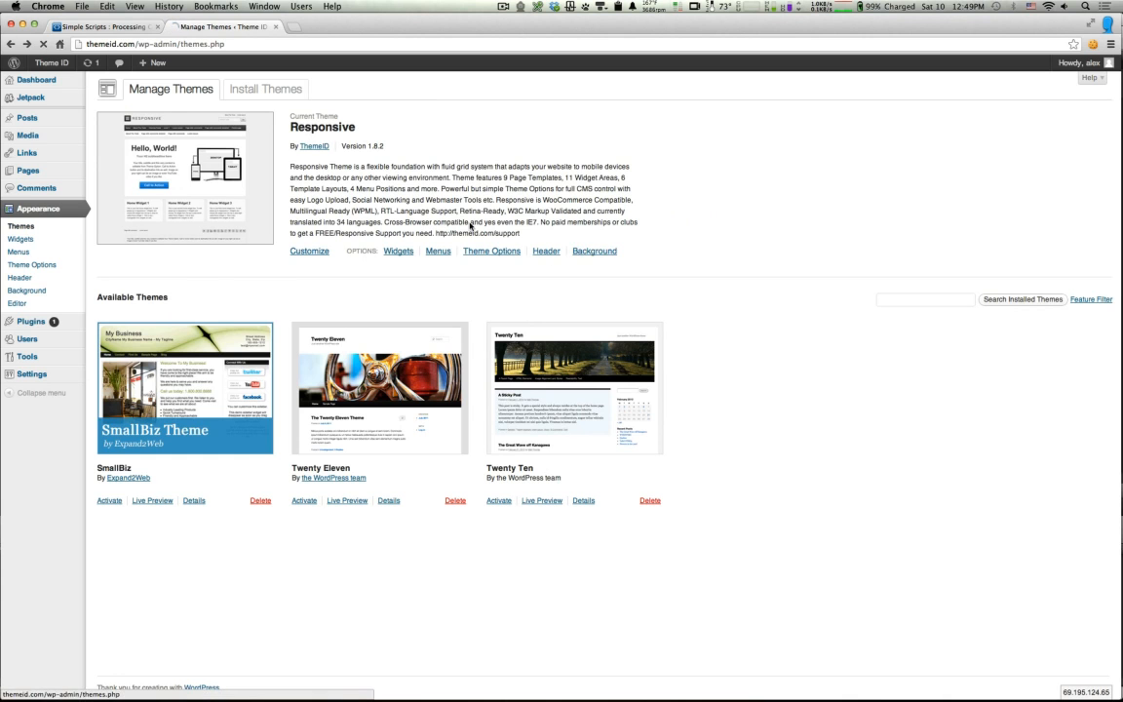